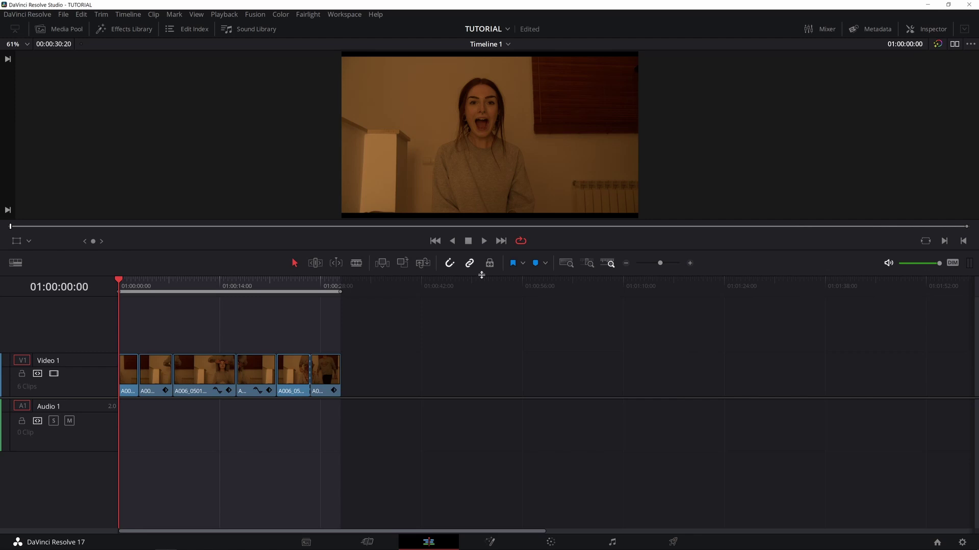
# - On the Color page, grab stills of her face from all five clips and export the Gallery
pyautogui.click(553, 542)
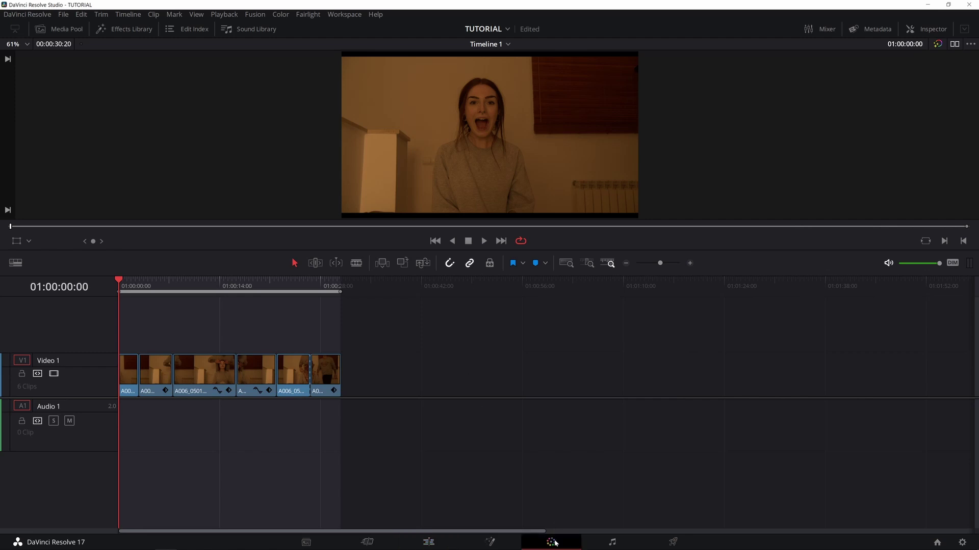
pyautogui.moveTo(686, 141); pyautogui.dragTo(684, 140)
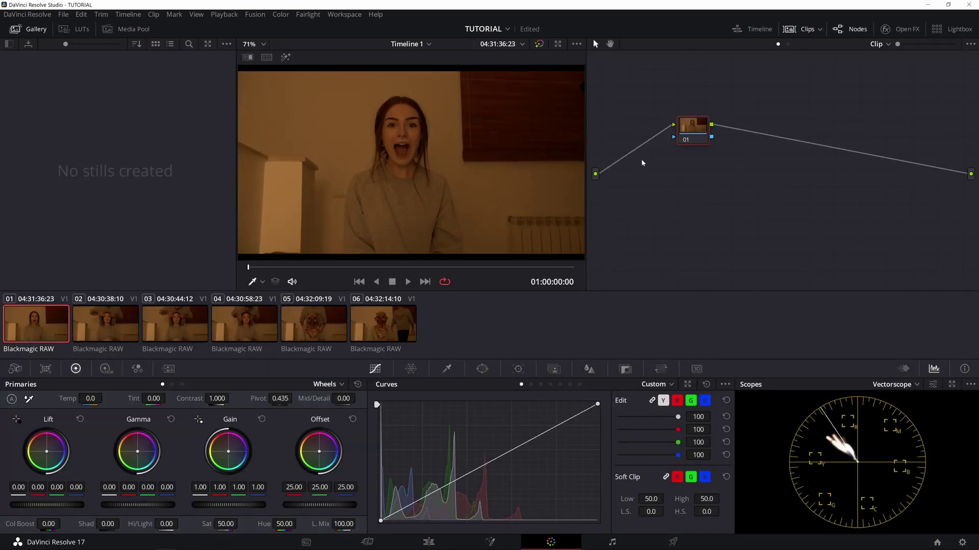
pyautogui.moveTo(337, 273); pyautogui.dragTo(476, 275)
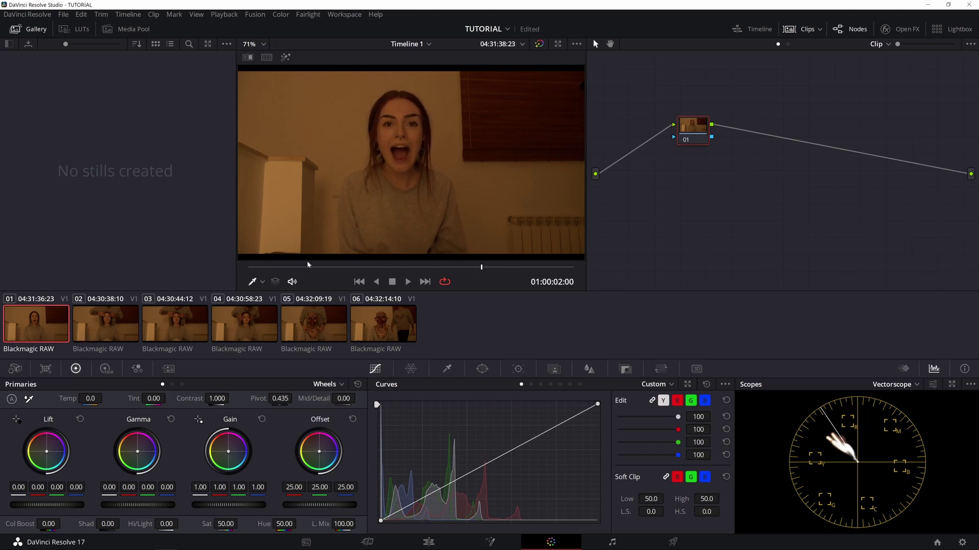
pyautogui.rightClick(361, 194)
pyautogui.click(374, 200)
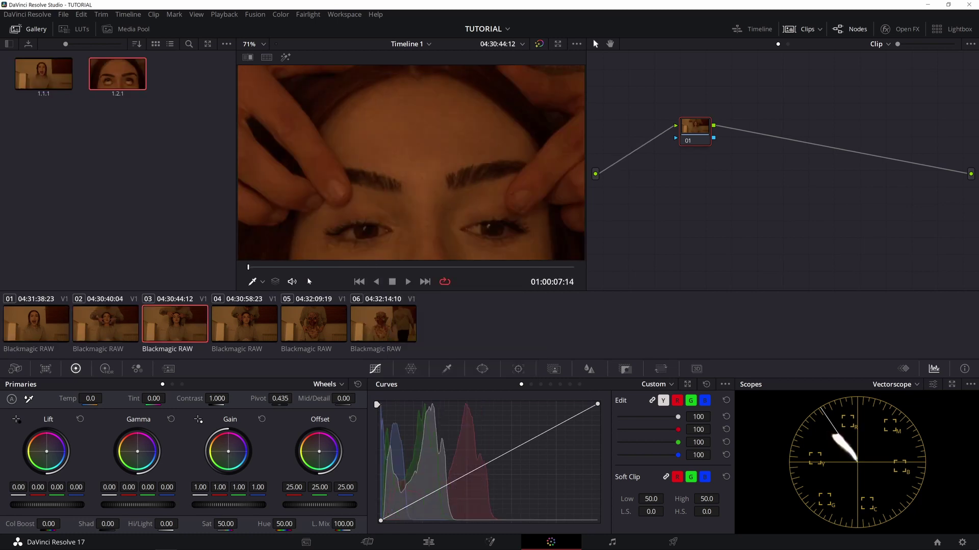
pyautogui.moveTo(357, 269); pyautogui.dragTo(365, 270)
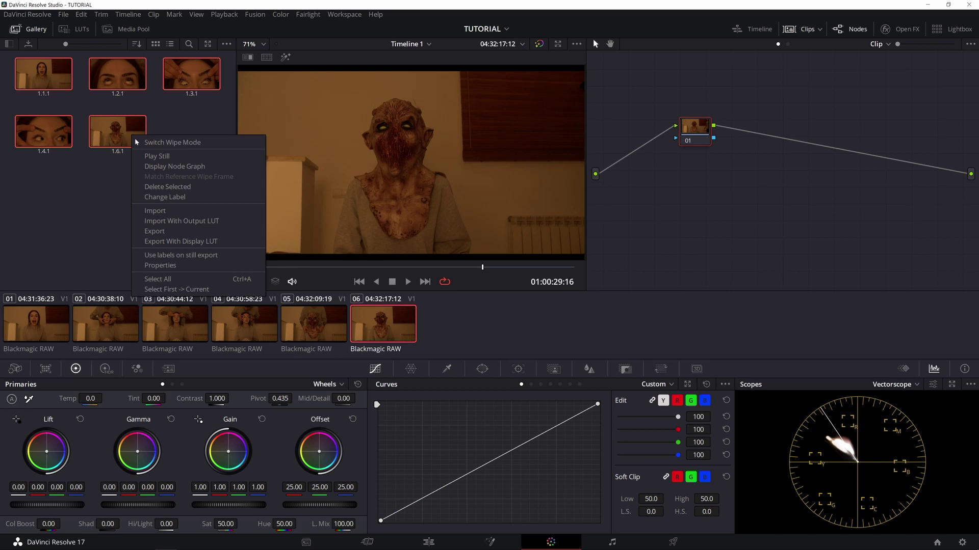
pyautogui.click(160, 233)
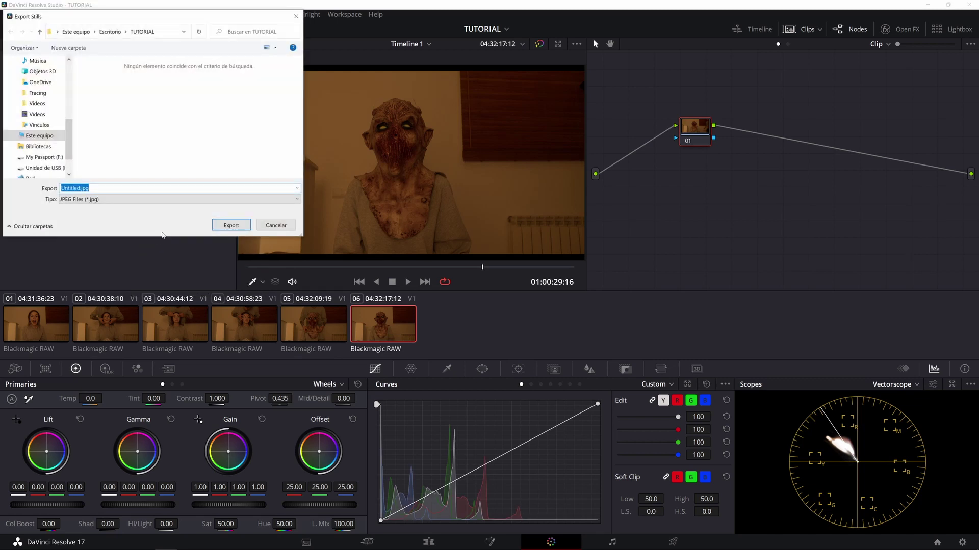
# - Save the stills as JPEGs, duplicate Fondo, and align the placed eye photo at 55% opacity
pyautogui.click(228, 225)
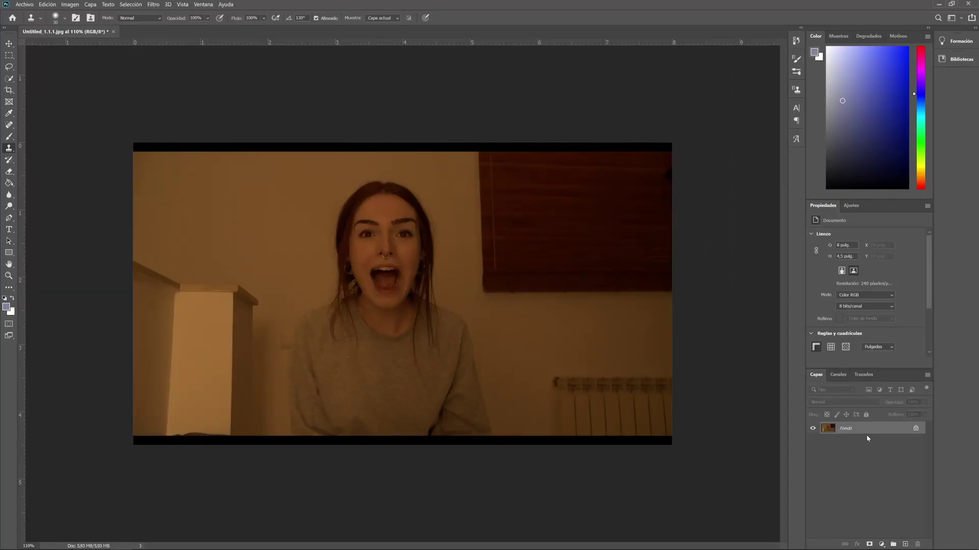
pyautogui.hotkey('ctrl', 'j')
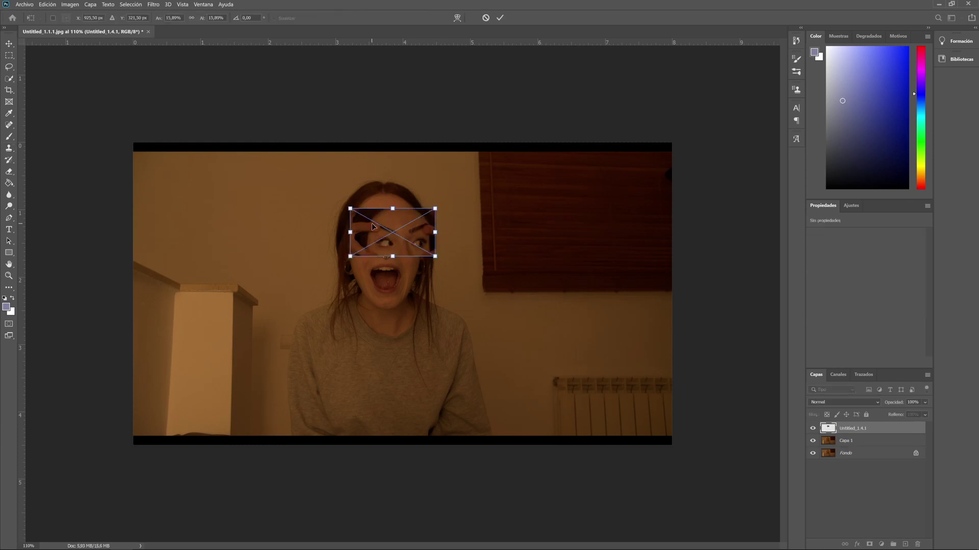
pyautogui.moveTo(372, 226); pyautogui.dragTo(269, 202)
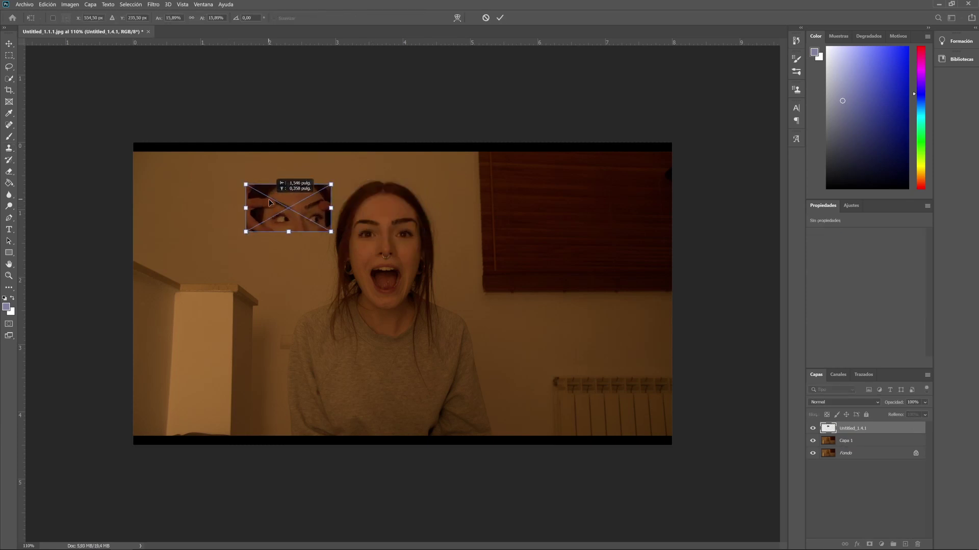
pyautogui.click(907, 413)
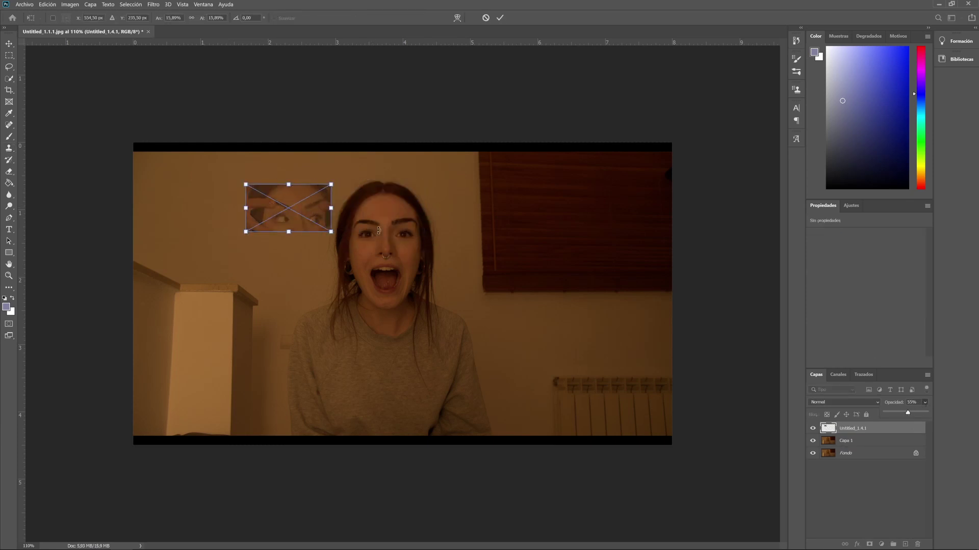
pyautogui.moveTo(301, 206); pyautogui.dragTo(393, 220)
pyautogui.scroll(5, 393, 221)
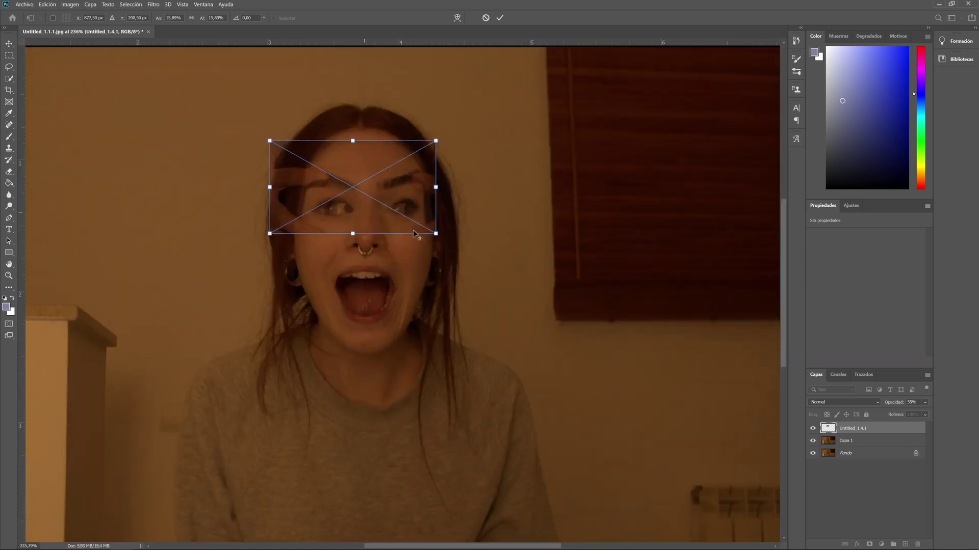
pyautogui.moveTo(368, 164)
pyautogui.mouseDown()
pyautogui.moveTo(395, 154)
pyautogui.moveTo(352, 158)
pyautogui.mouseUp()
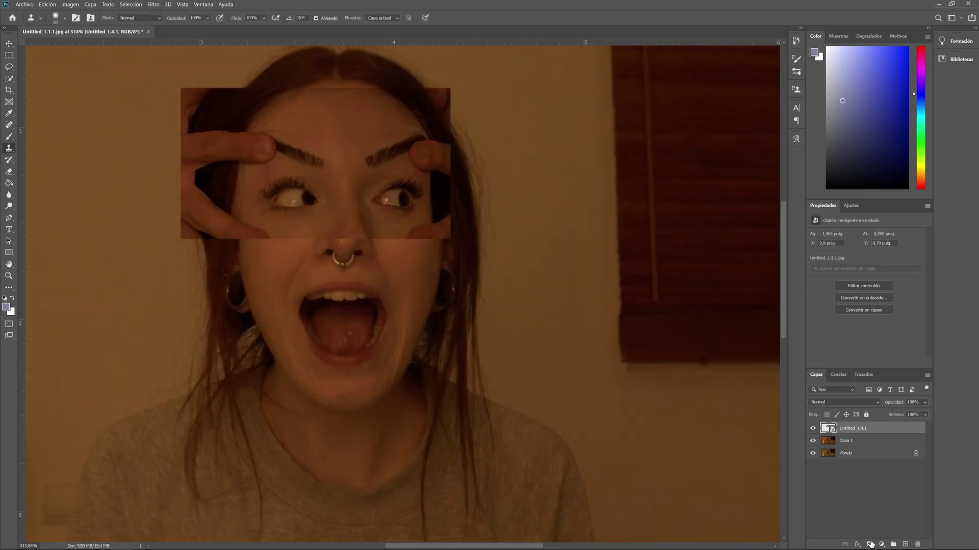
# - Mask the first eye layer and brush away everything except her eyes
pyautogui.click(869, 544)
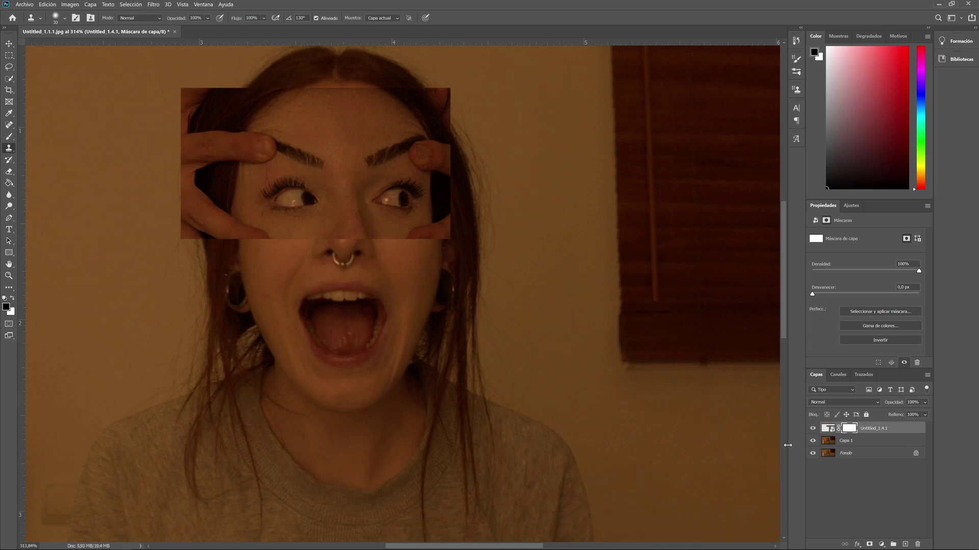
pyautogui.click(15, 137)
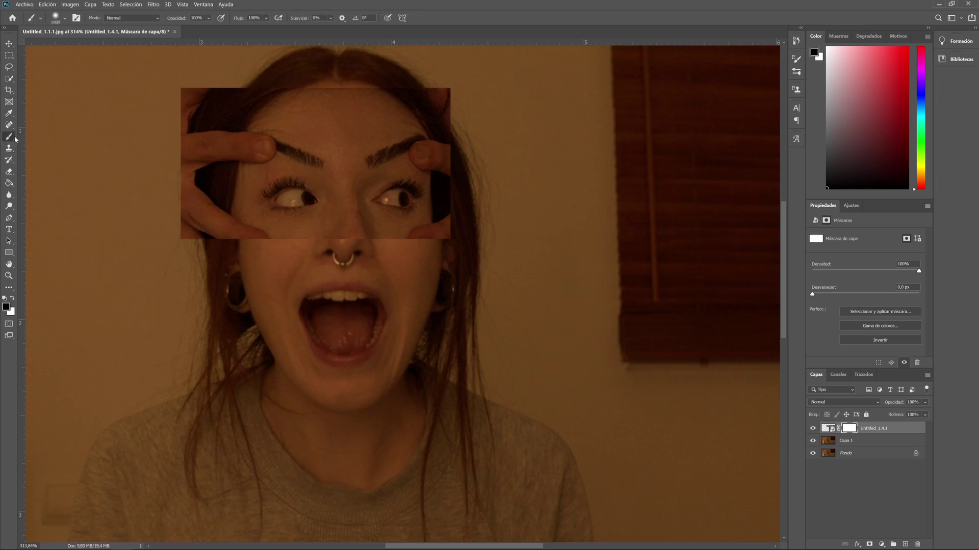
pyautogui.moveTo(175, 99)
pyautogui.mouseDown()
pyautogui.moveTo(459, 87)
pyautogui.moveTo(517, 218)
pyautogui.mouseUp()
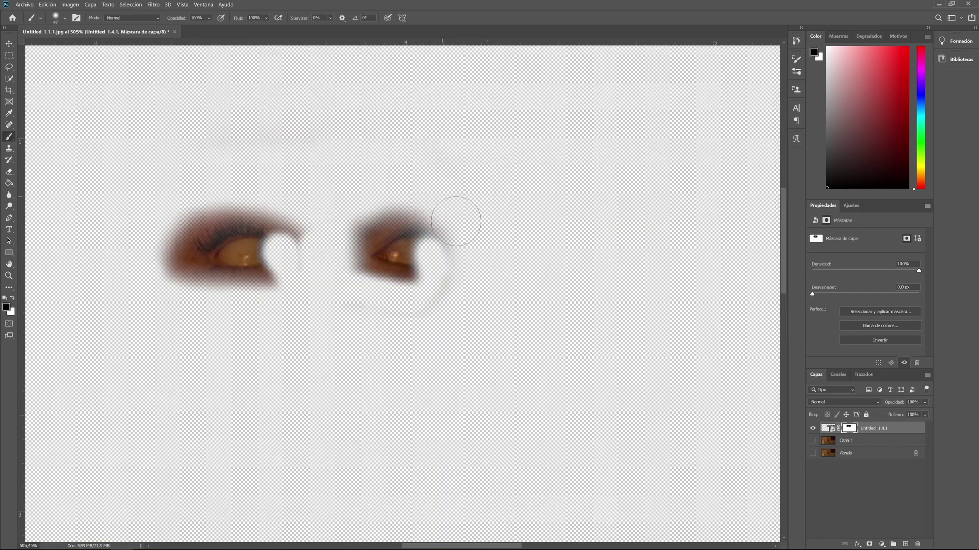
pyautogui.moveTo(447, 218)
pyautogui.mouseDown()
pyautogui.moveTo(454, 267)
pyautogui.moveTo(322, 297)
pyautogui.moveTo(305, 215)
pyautogui.moveTo(246, 188)
pyautogui.moveTo(163, 258)
pyautogui.mouseUp()
pyautogui.moveTo(319, 245); pyautogui.dragTo(392, 179)
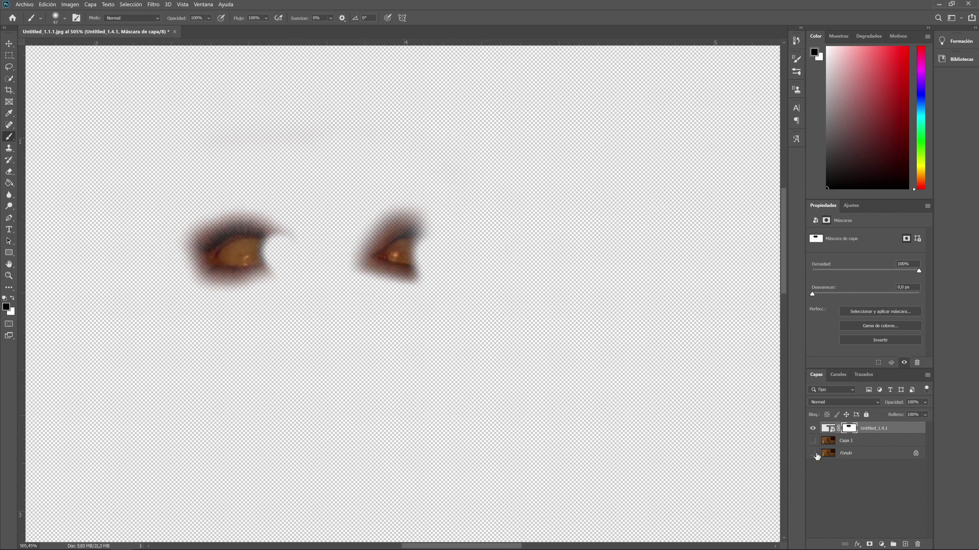
# - Show Capa 1 and Fondo, then commit and mask the second eye photo's edges with a smaller brush
pyautogui.click(812, 440)
pyautogui.click(812, 453)
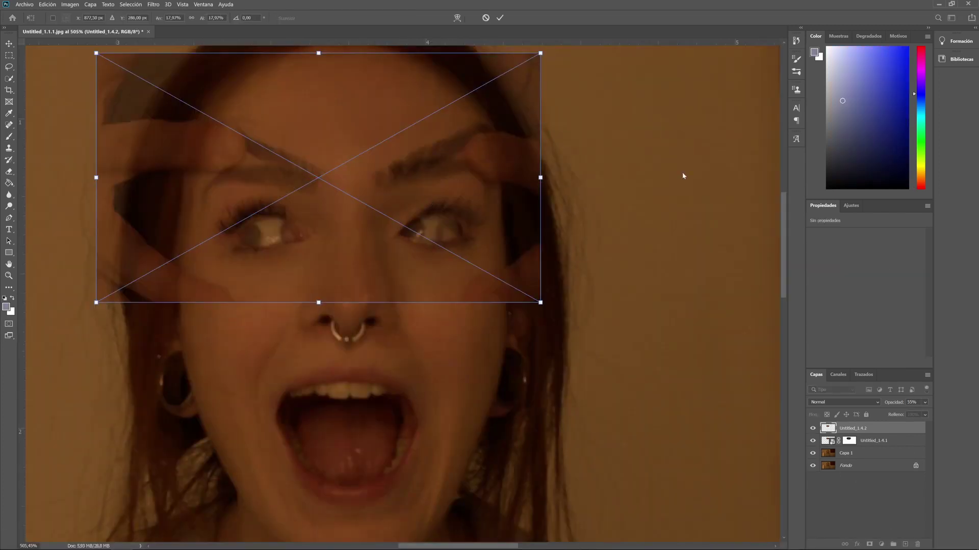
pyautogui.press('Return')
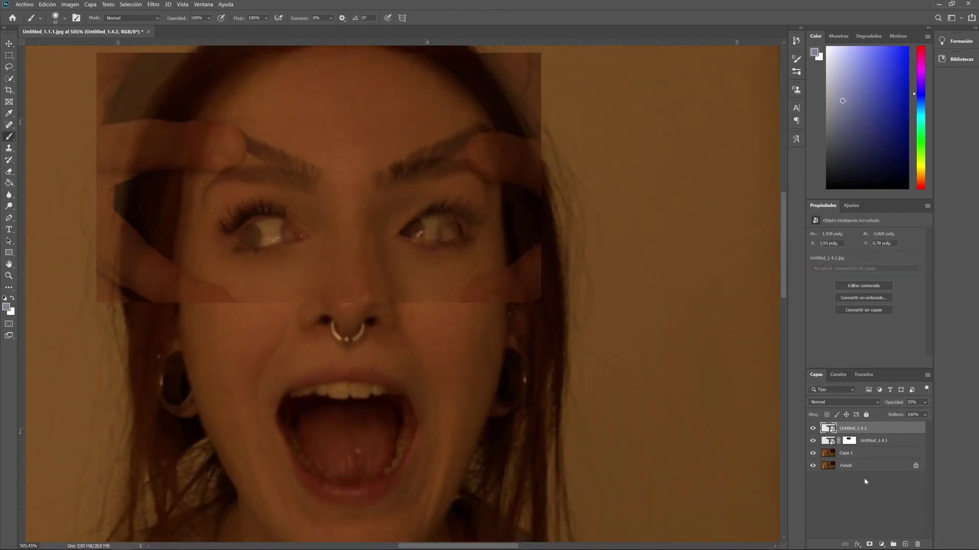
pyautogui.click(869, 544)
pyautogui.moveTo(153, 275)
pyautogui.mouseDown()
pyautogui.moveTo(207, 306)
pyautogui.moveTo(105, 201)
pyautogui.moveTo(540, 149)
pyautogui.mouseUp()
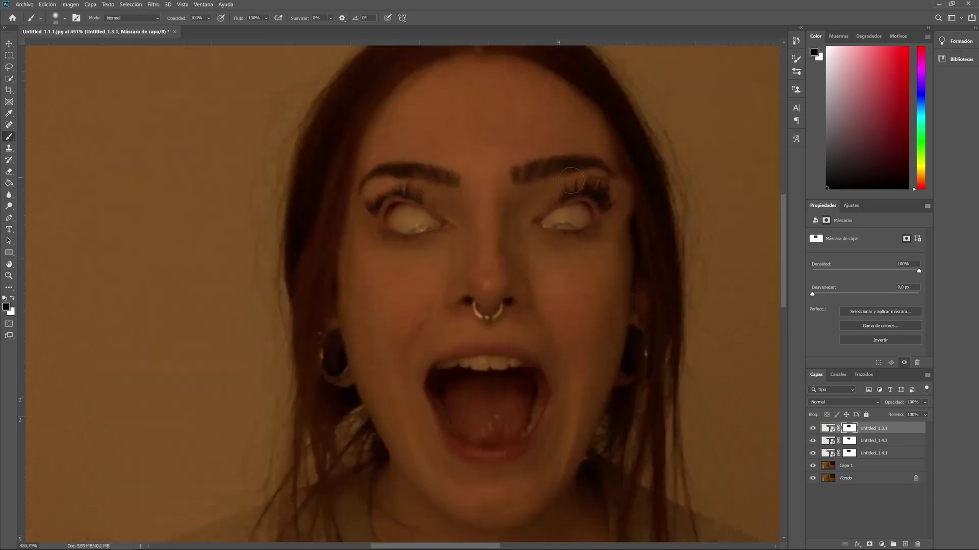
pyautogui.scroll(3, 571, 180)
pyautogui.keyDown('alt'); pyautogui.rightClick(601, 225); pyautogui.keyUp('alt')
pyautogui.scroll(-2, 647, 224)
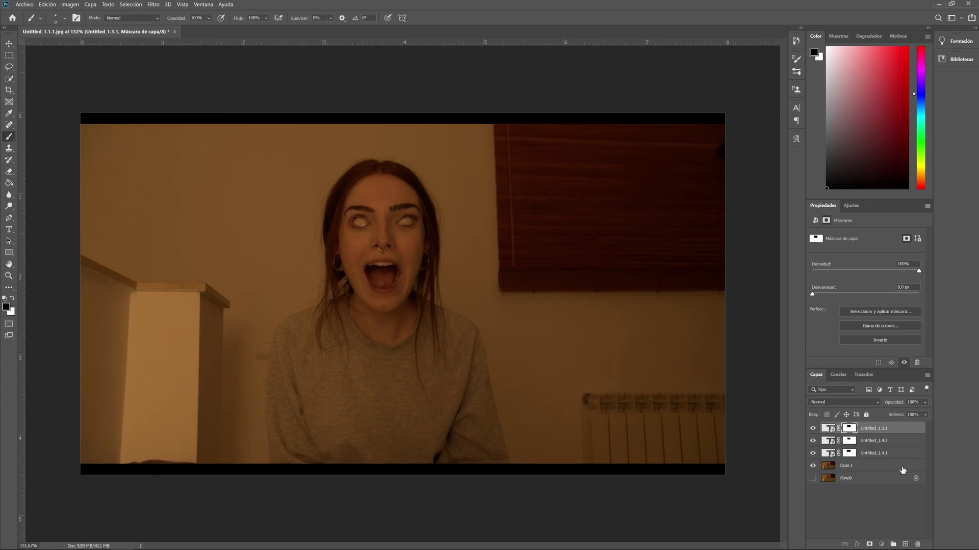
# - Liquify Capa 1's teeth into sharp fangs using Bloat with a small brush
pyautogui.click(903, 465)
pyautogui.press('s')
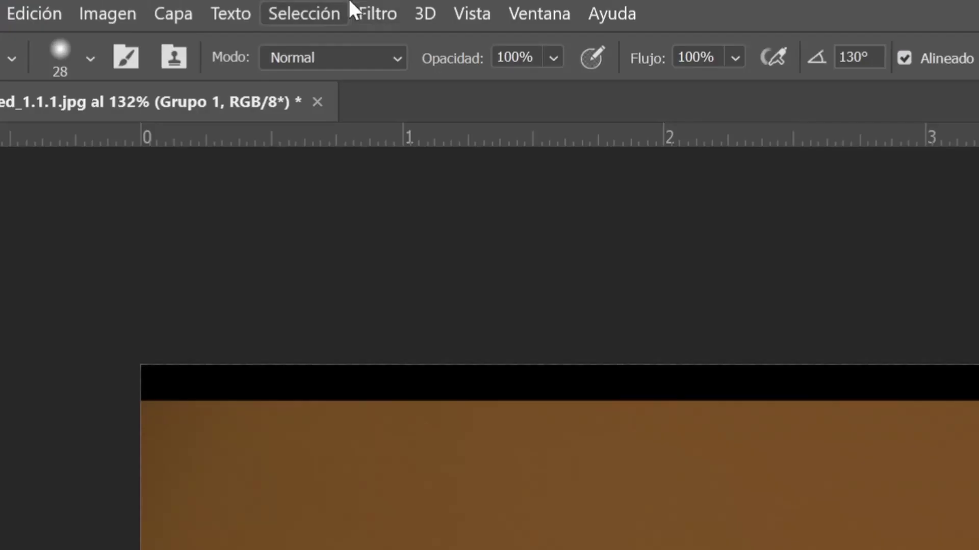
pyautogui.click(153, 4)
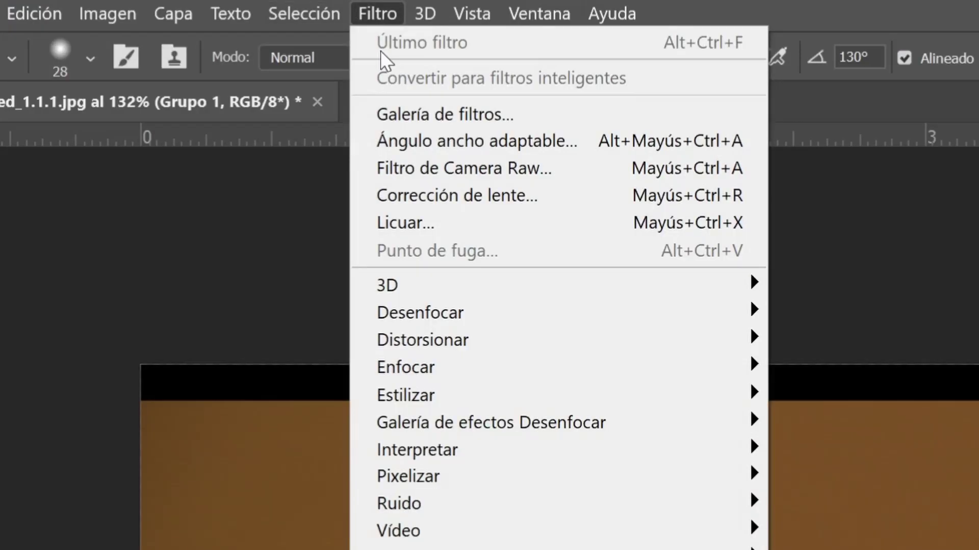
pyautogui.click(493, 223)
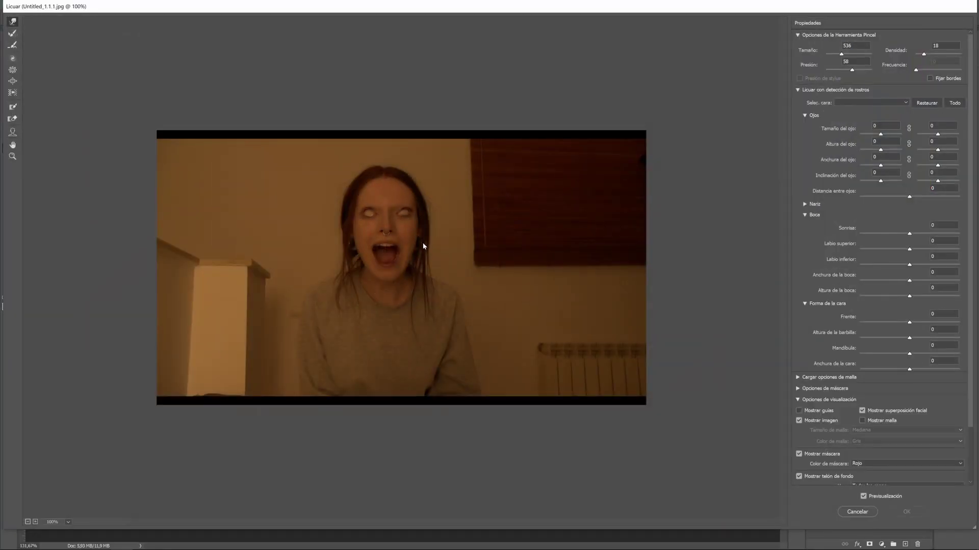
pyautogui.scroll(8, 384, 215)
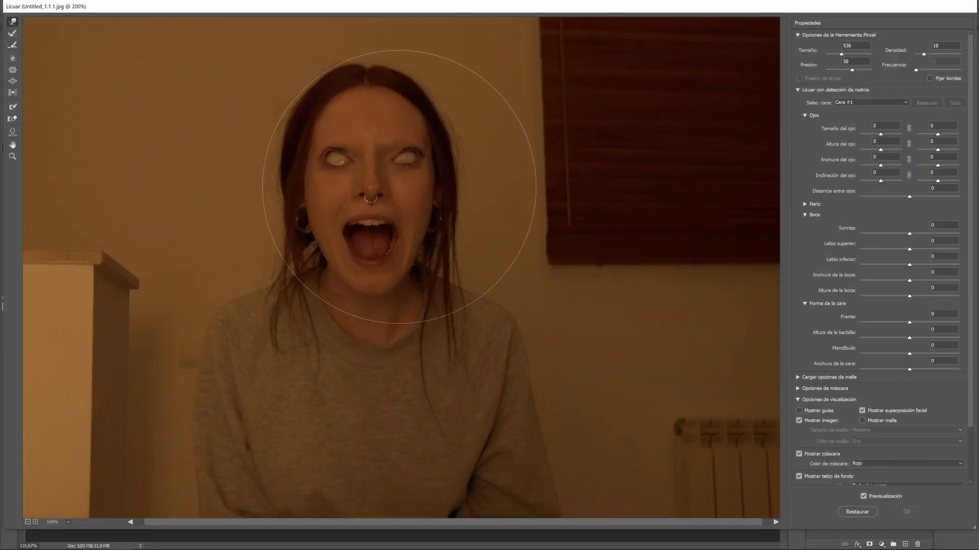
pyautogui.scroll(2, 407, 245)
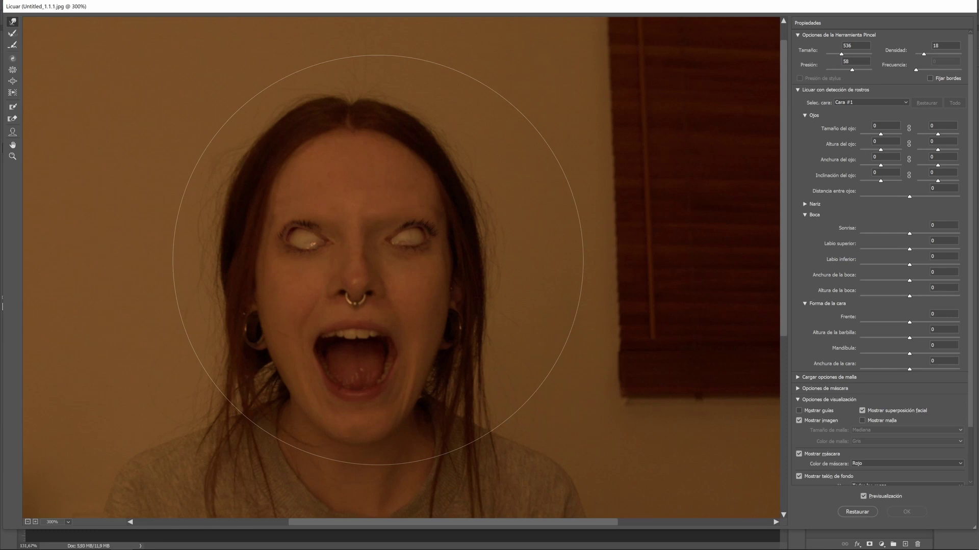
pyautogui.press('f')
pyautogui.moveTo(418, 168); pyautogui.dragTo(407, 259)
pyautogui.hotkey('ctrl', 'z')
pyautogui.press('b')
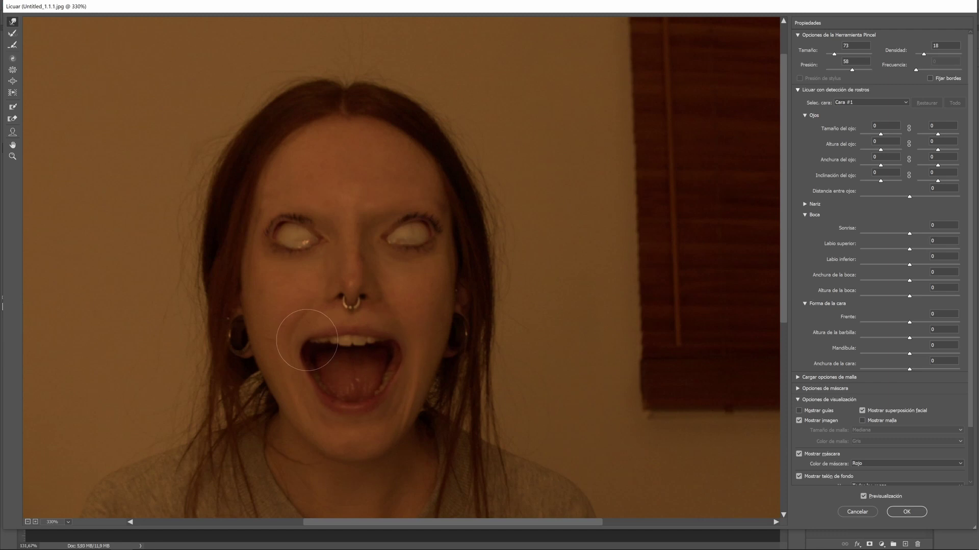
pyautogui.scroll(8, 373, 388)
pyautogui.press('[')
pyautogui.press('[')
pyautogui.press('[')
pyautogui.press('[')
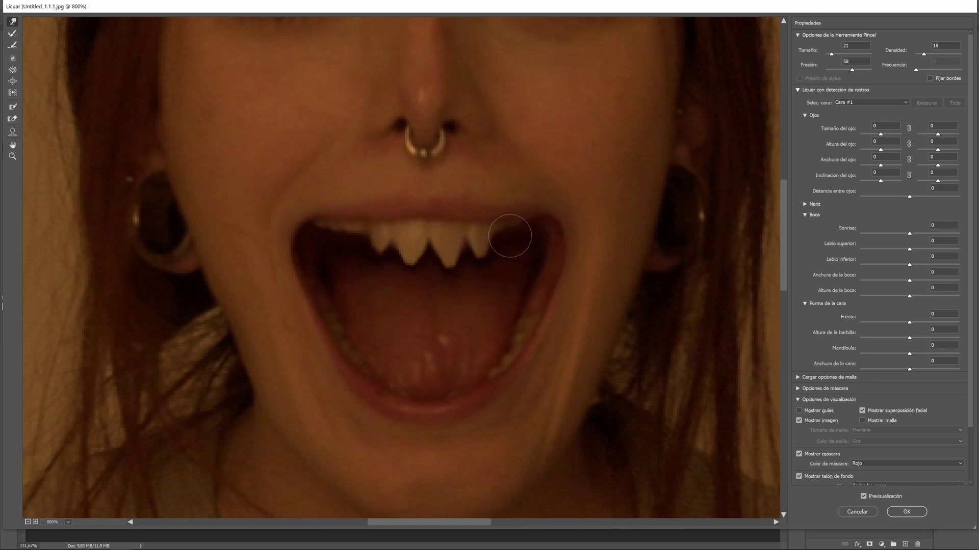
# - Copy the mouth to a new layer, rotate it 180° below the mouth at 52% opacity
pyautogui.moveTo(294, 212)
pyautogui.mouseDown()
pyautogui.moveTo(301, 228)
pyautogui.moveTo(410, 255)
pyautogui.mouseUp()
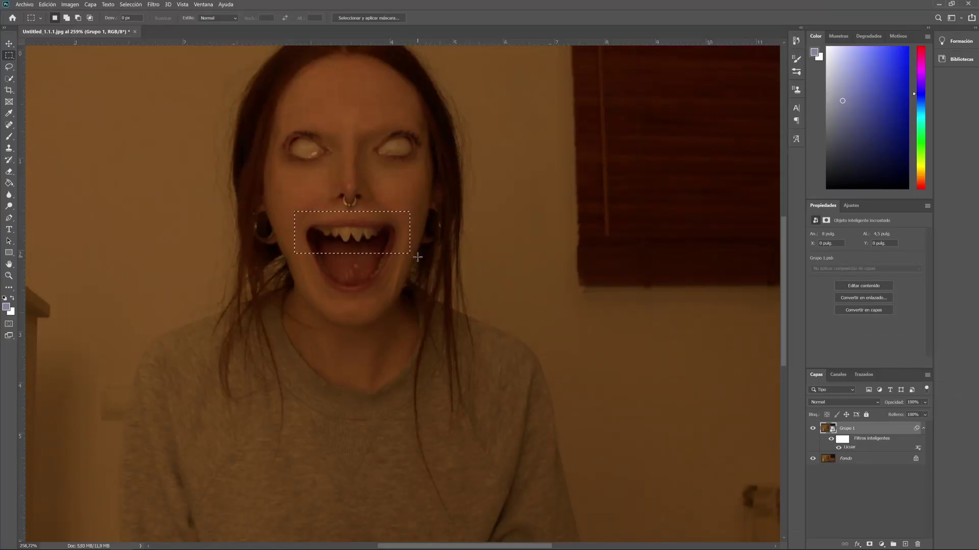
pyautogui.hotkey('ctrl', 'j')
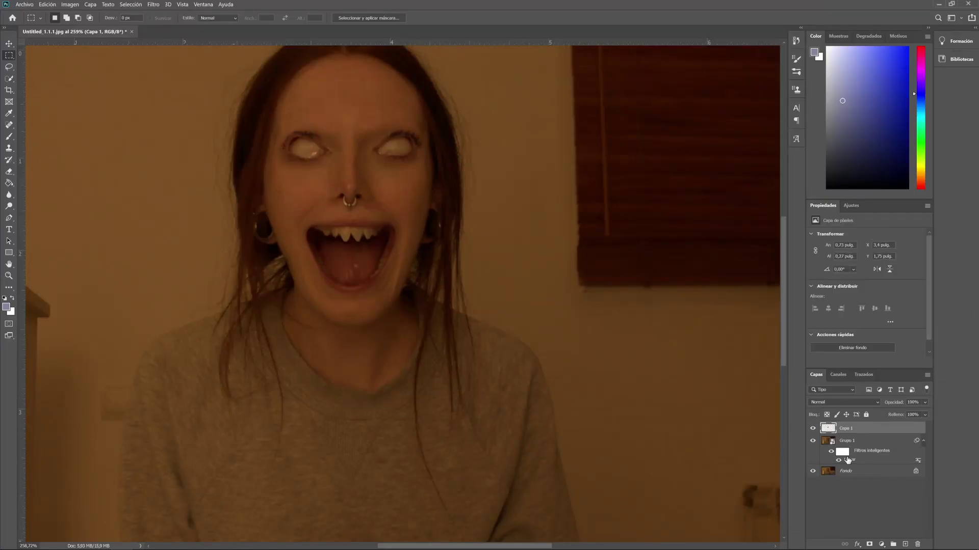
pyautogui.hotkey('ctrl', 't')
pyautogui.moveTo(352, 232); pyautogui.dragTo(359, 293)
pyautogui.moveTo(420, 318); pyautogui.dragTo(296, 268)
pyautogui.press('Return')
pyautogui.press('5')
pyautogui.press('2')
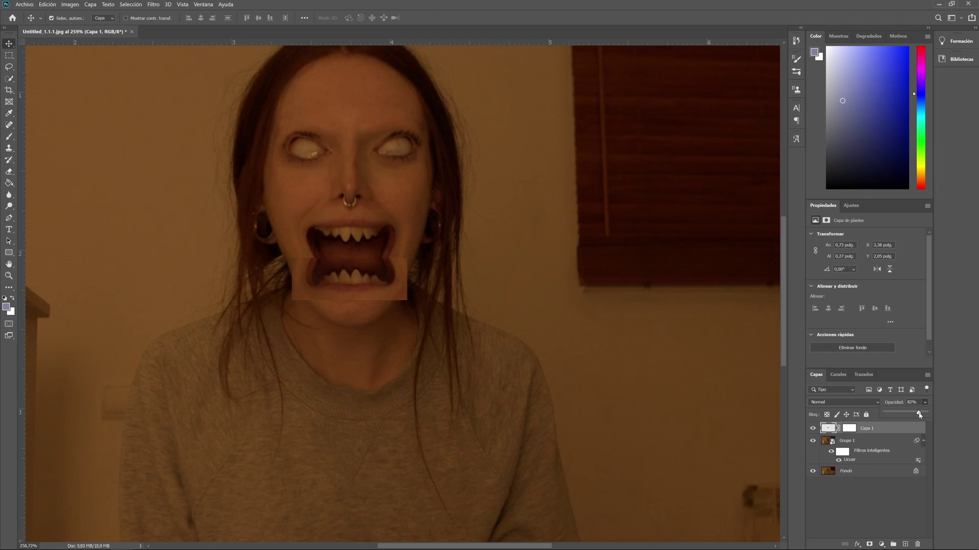
# - Add a mask to the mouth copy and paint out its right edge in black
pyautogui.click(869, 545)
pyautogui.press('d')
pyautogui.press('b')
pyautogui.scroll(3, 411, 293)
pyautogui.moveTo(410, 293)
pyautogui.mouseDown()
pyautogui.moveTo(422, 239)
pyautogui.moveTo(391, 307)
pyautogui.mouseUp()
# - Hide the jaw's left edge, then commit and centre the placed creature face photo
pyautogui.moveTo(312, 332)
pyautogui.mouseDown()
pyautogui.moveTo(206, 299)
pyautogui.moveTo(217, 248)
pyautogui.mouseUp()
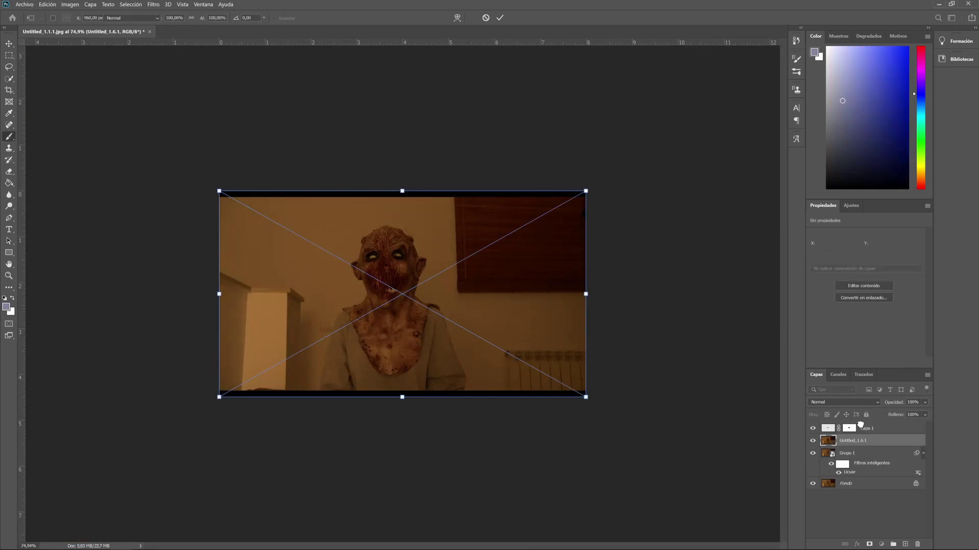
pyautogui.press('Return')
pyautogui.moveTo(368, 300); pyautogui.dragTo(368, 299)
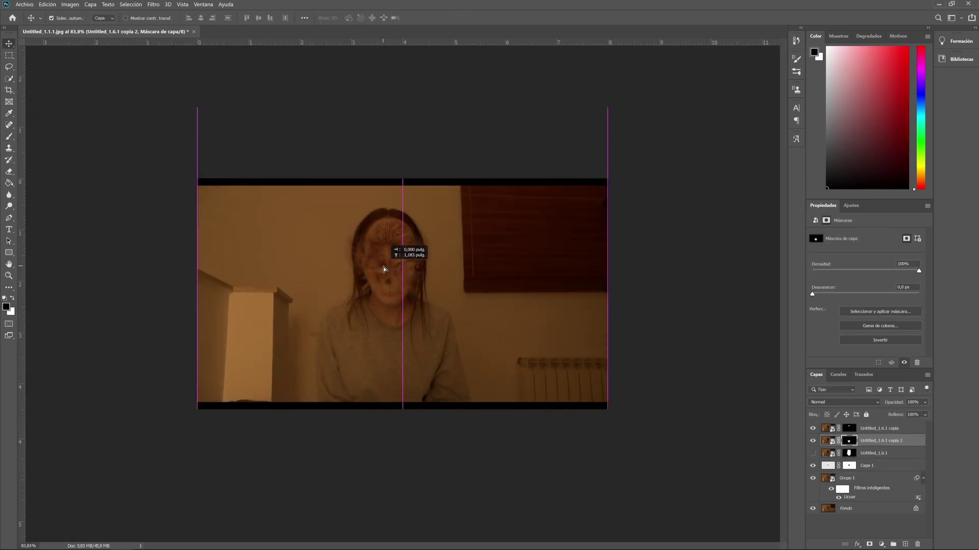
pyautogui.scroll(5, 360, 258)
pyautogui.moveTo(234, 183); pyautogui.dragTo(152, 187)
# - Reveal the bloody monster mouth at 100% opacity and preview the video frames
pyautogui.moveTo(280, 284)
pyautogui.mouseDown()
pyautogui.moveTo(397, 342)
pyautogui.moveTo(392, 313)
pyautogui.moveTo(415, 284)
pyautogui.mouseUp()
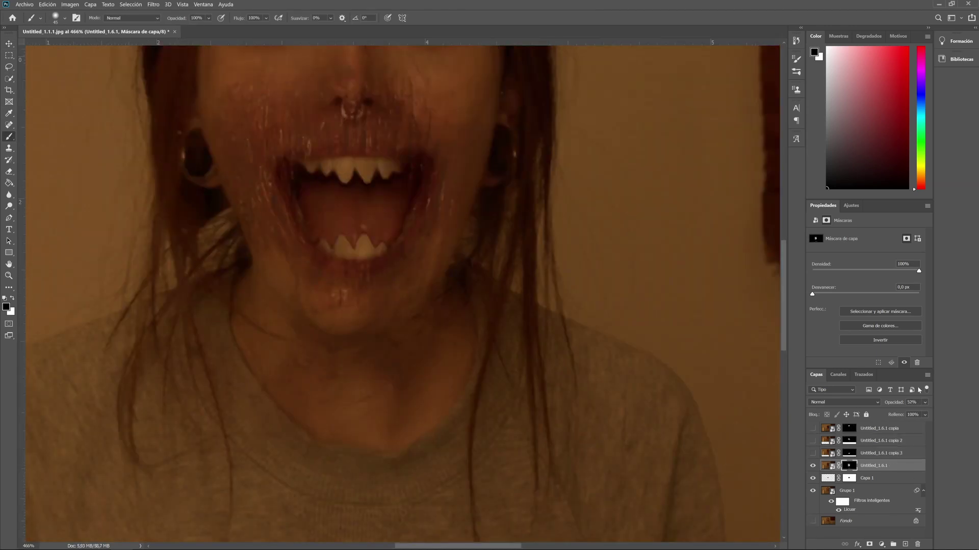
pyautogui.moveTo(924, 402); pyautogui.dragTo(930, 414)
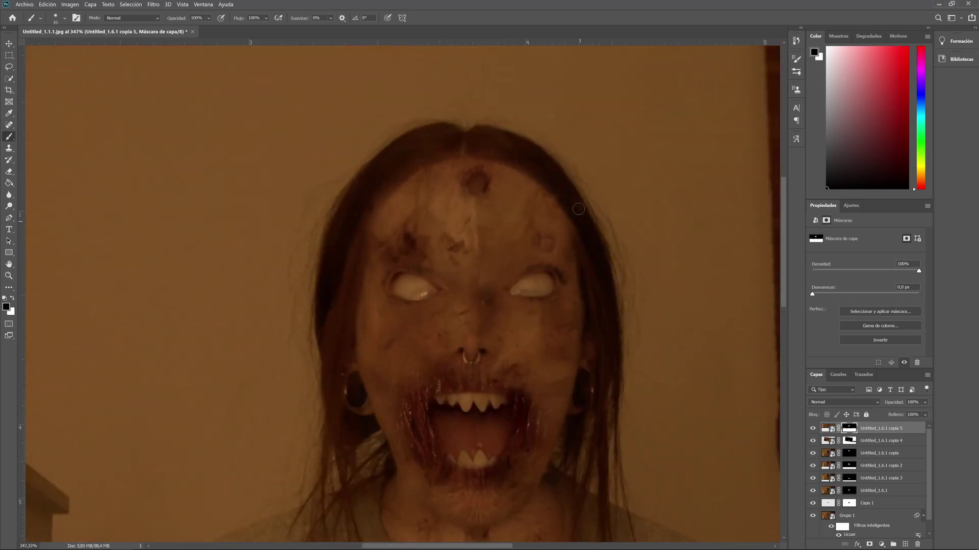
pyautogui.scroll(-5, 691, 353)
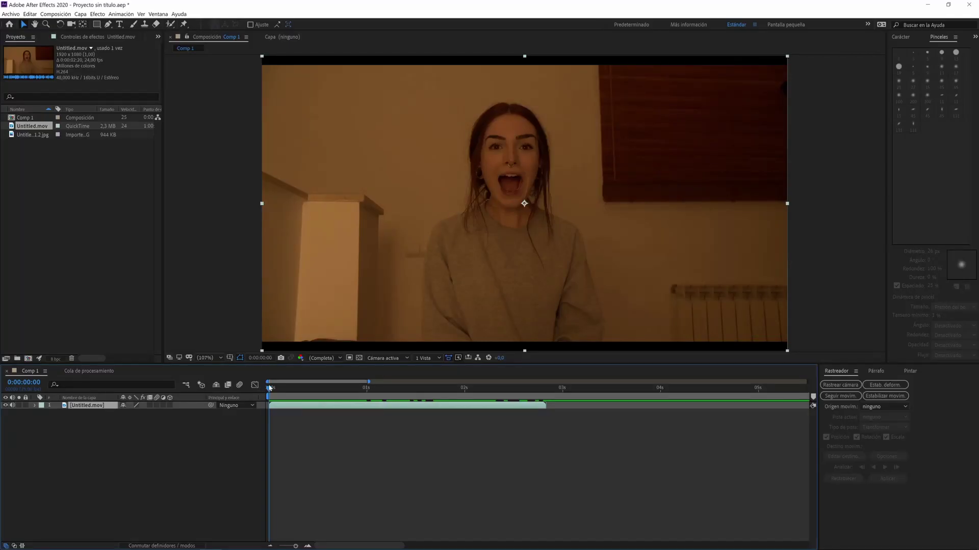
pyautogui.moveTo(372, 393); pyautogui.dragTo(414, 402)
# - Add Untitled_1.1.2.jpg to Comp 1 and draw a closed Pen mask around the head
pyautogui.hotkey('alt', ']')
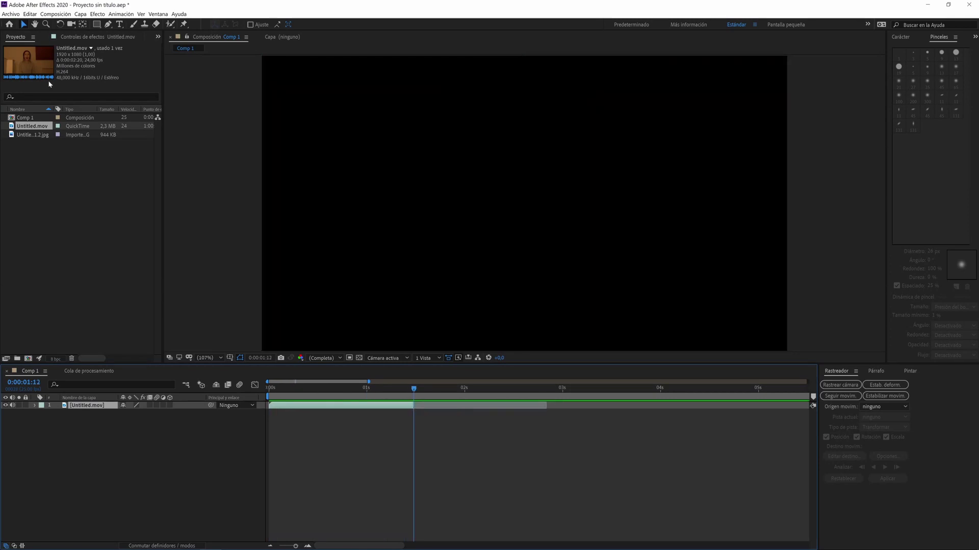
pyautogui.moveTo(33, 134); pyautogui.dragTo(82, 450)
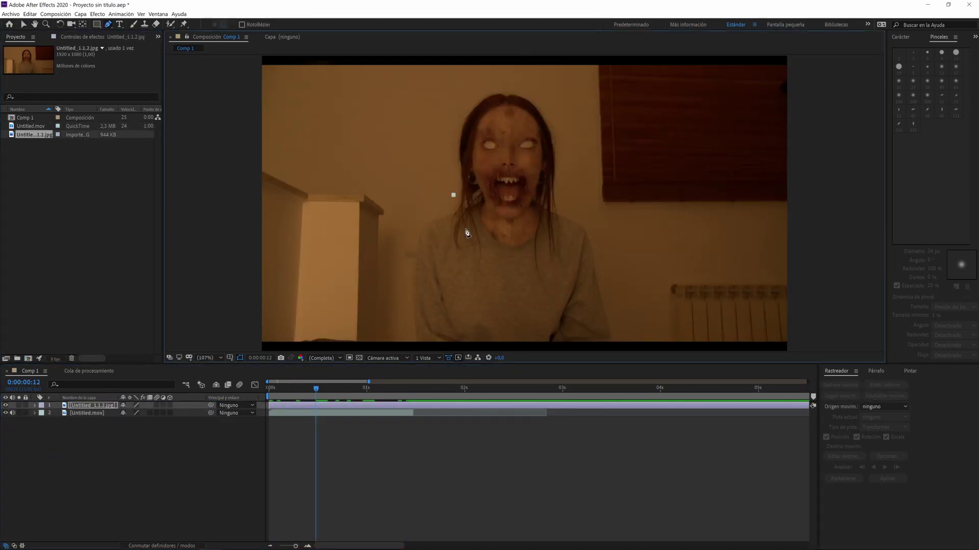
pyautogui.click(501, 266)
pyautogui.click(543, 266)
pyautogui.click(568, 242)
pyautogui.click(569, 215)
pyautogui.click(569, 173)
pyautogui.click(549, 104)
pyautogui.click(508, 84)
pyautogui.click(461, 91)
pyautogui.click(435, 155)
pyautogui.click(453, 195)
# - Erase the face image's right edge in the Layer panel, scale it to 79.2% and reposition
pyautogui.hotkey('ctrl', 'b')
pyautogui.doubleClick(550, 250)
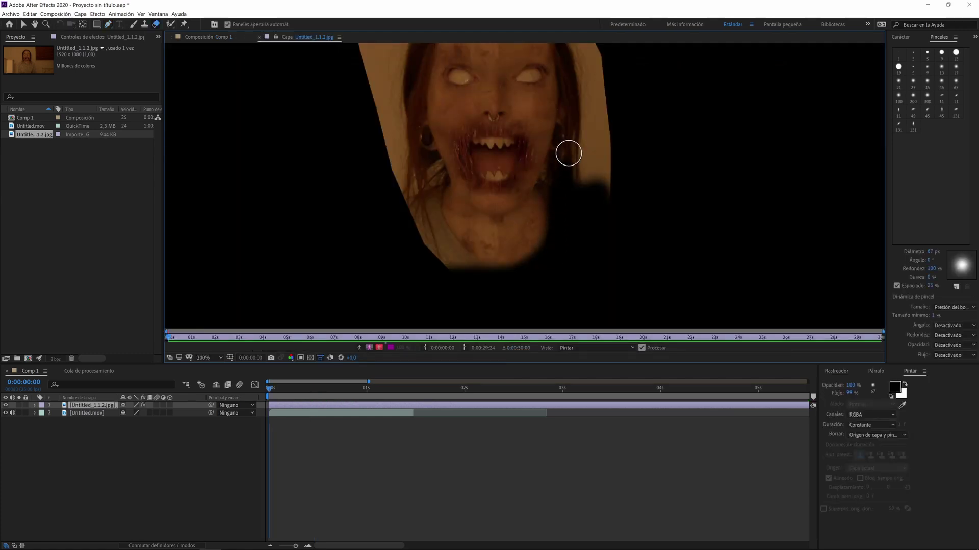
pyautogui.moveTo(568, 153); pyautogui.dragTo(604, 194)
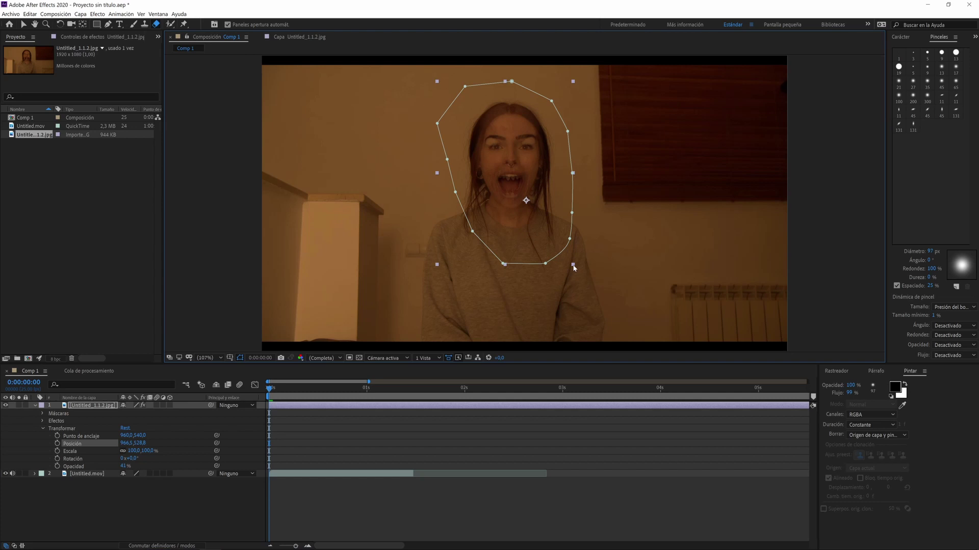
pyautogui.moveTo(574, 266); pyautogui.dragTo(521, 210)
# - Toggle the creature face layer on and off to compare with the original
pyautogui.click(34, 406)
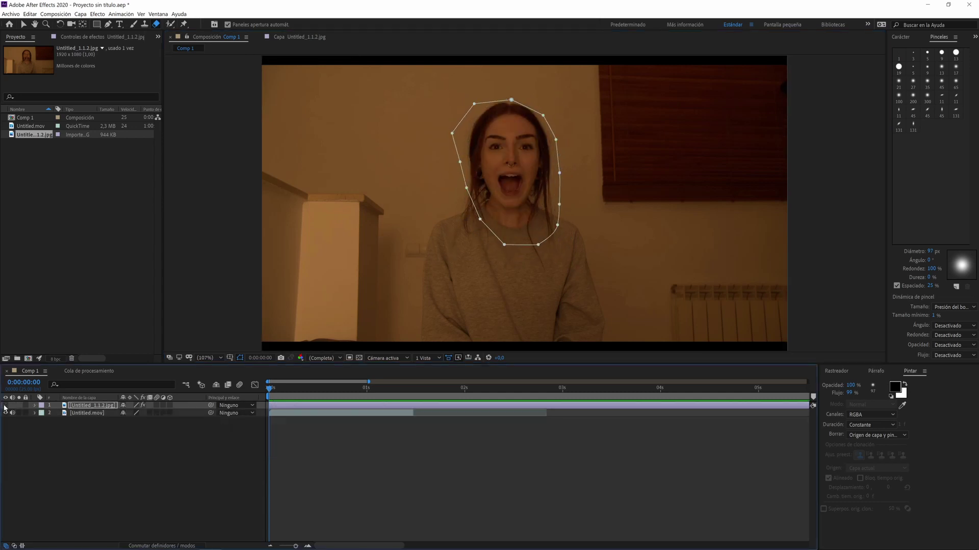
pyautogui.click(5, 405)
pyautogui.click(6, 406)
pyautogui.click(6, 406)
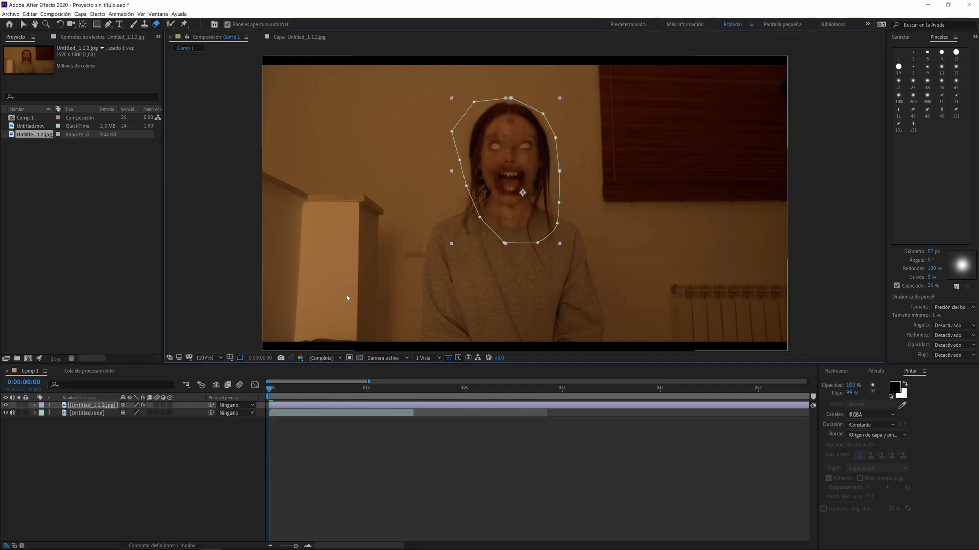
pyautogui.click(343, 471)
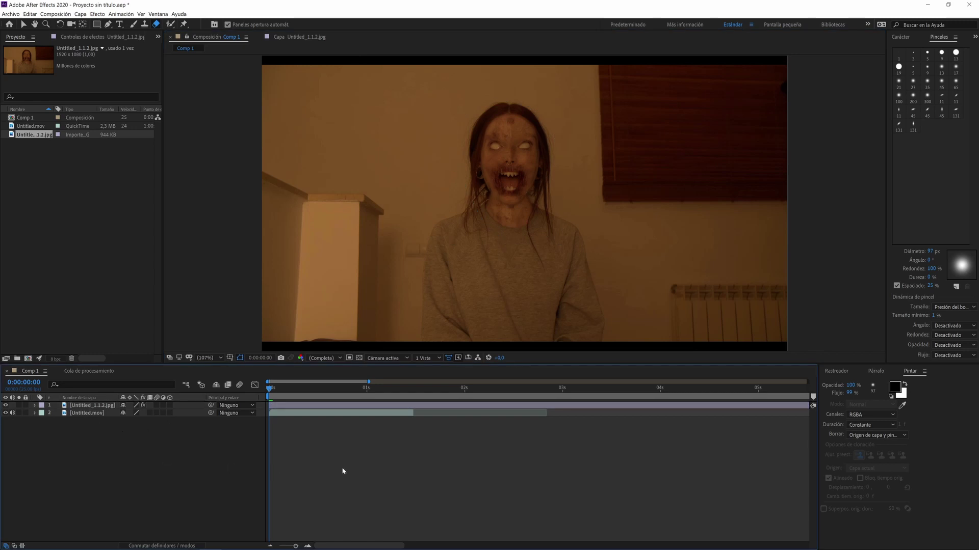
# - Hide the creature-face layer and create a new null object
pyautogui.click(6, 406)
pyautogui.rightClick(98, 451)
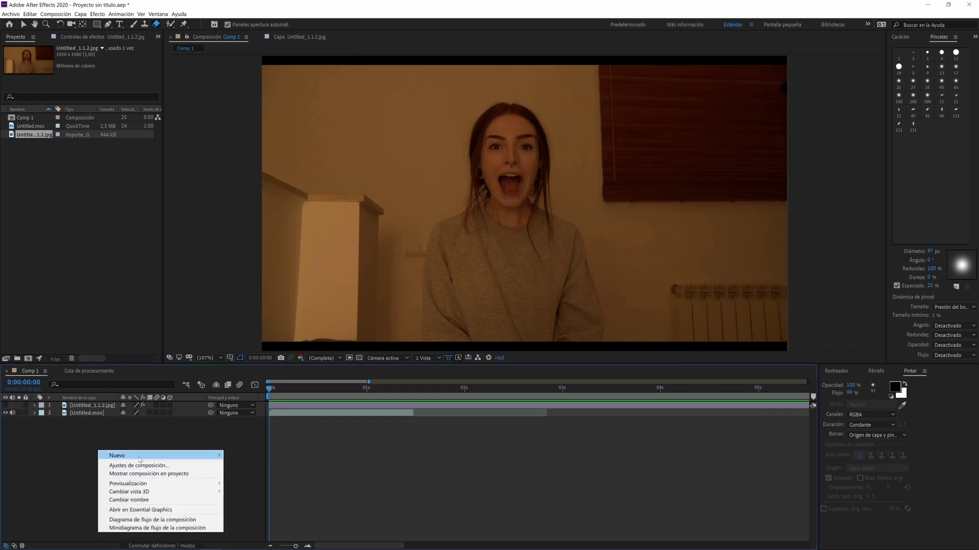
pyautogui.moveTo(140, 459)
pyautogui.click(256, 499)
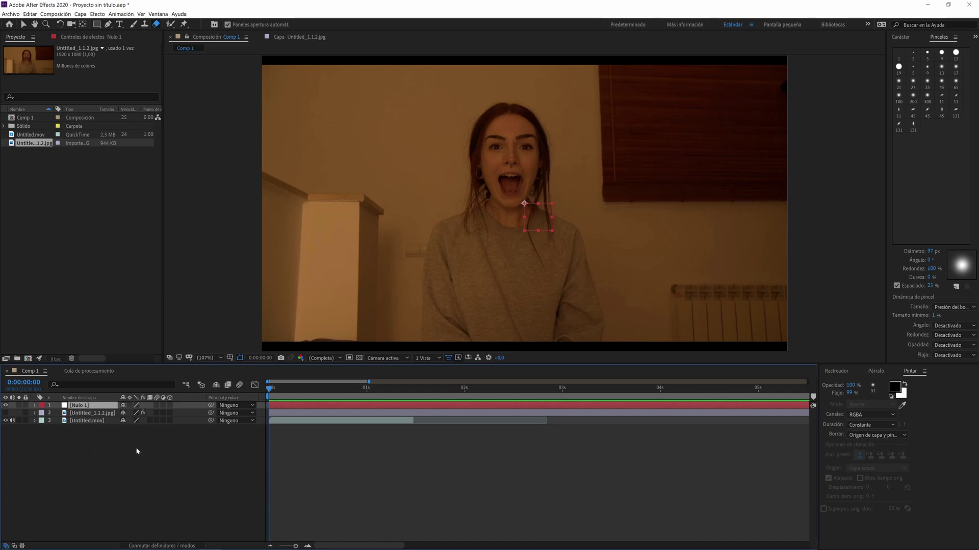
# - Track Untitled.mov with two points between her eyebrows, analyze forward and apply to Nulo 1
pyautogui.click(86, 421)
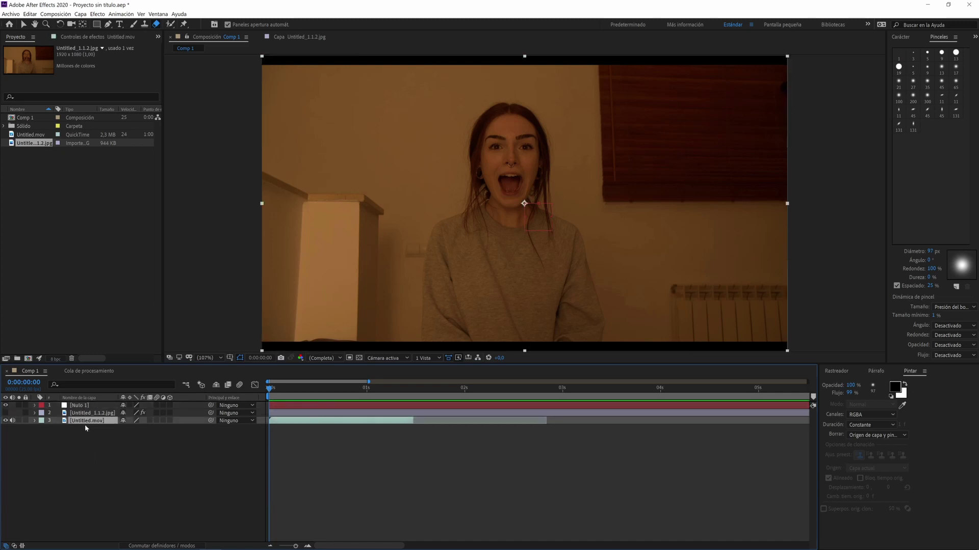
pyautogui.click(837, 371)
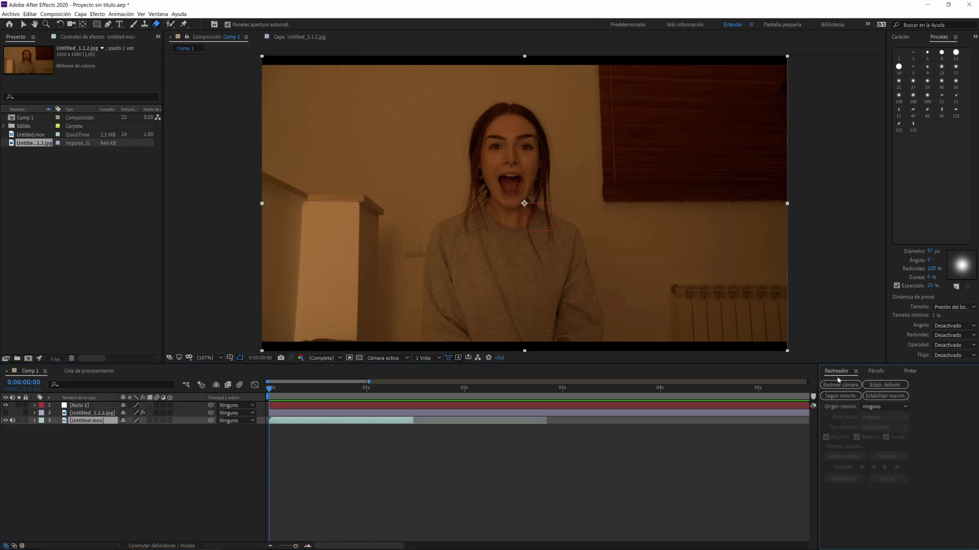
pyautogui.click(840, 396)
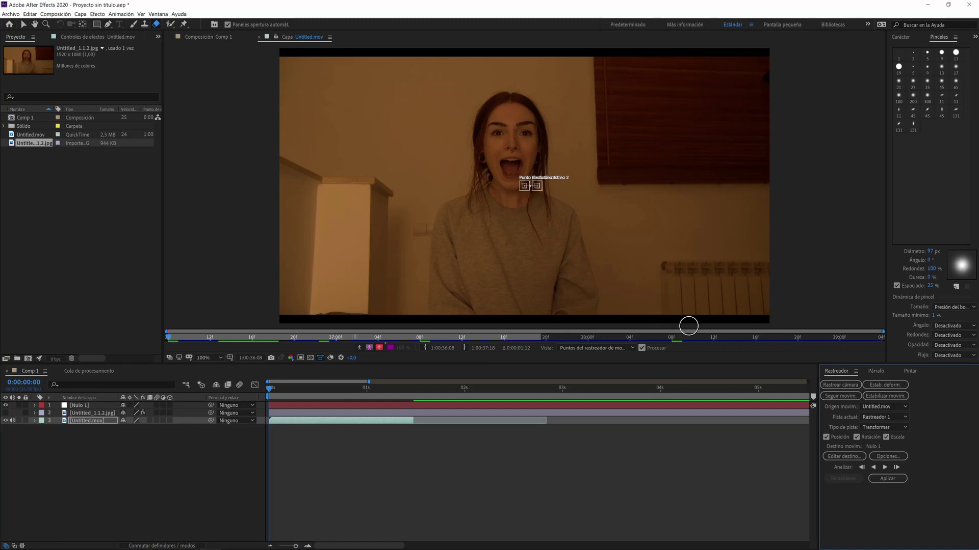
pyautogui.press('v')
pyautogui.scroll(4, 530, 186)
pyautogui.moveTo(354, 160); pyautogui.dragTo(432, 157)
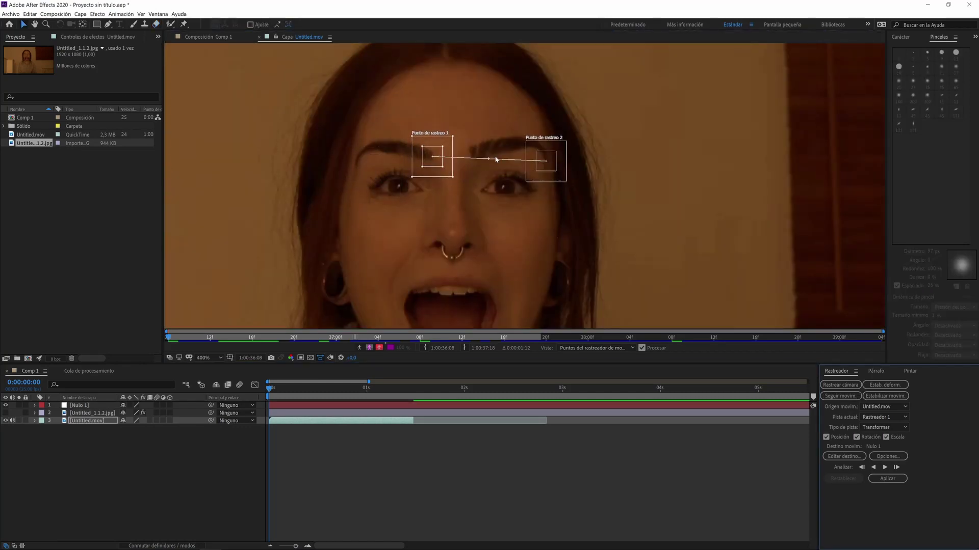
pyautogui.moveTo(553, 166); pyautogui.dragTo(479, 162)
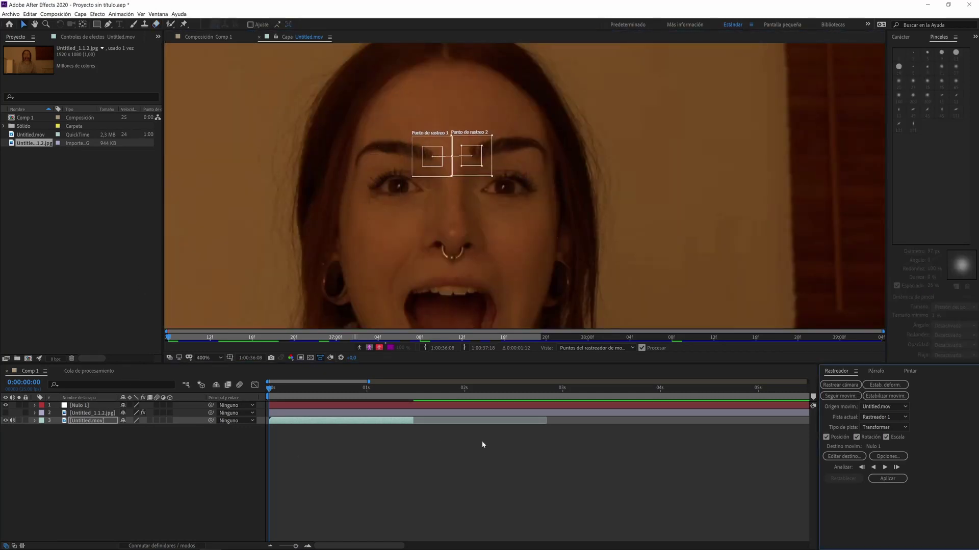
pyautogui.click(883, 467)
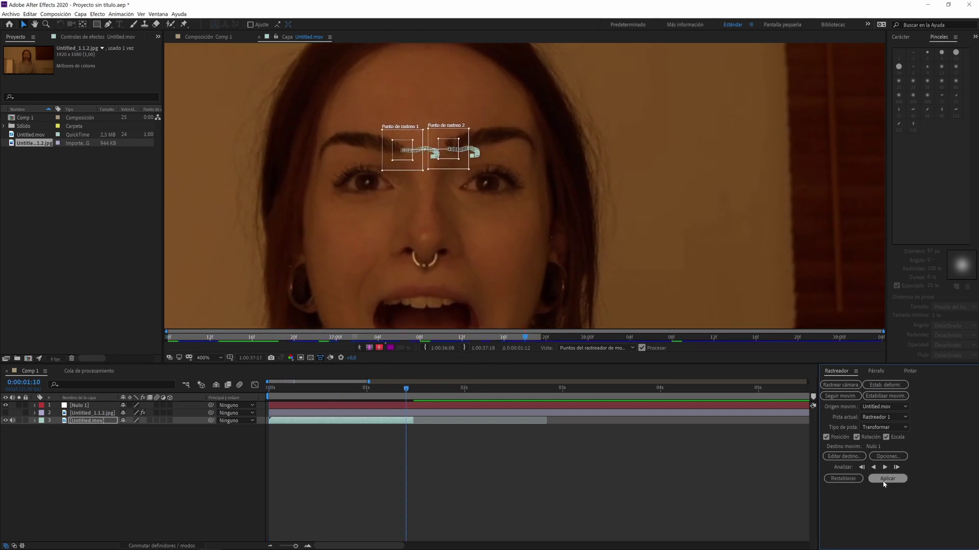
pyautogui.click(887, 479)
# - Show the creature face layer, parent it to Nulo 1, and scrub to confirm it follows her head
pyautogui.click(6, 413)
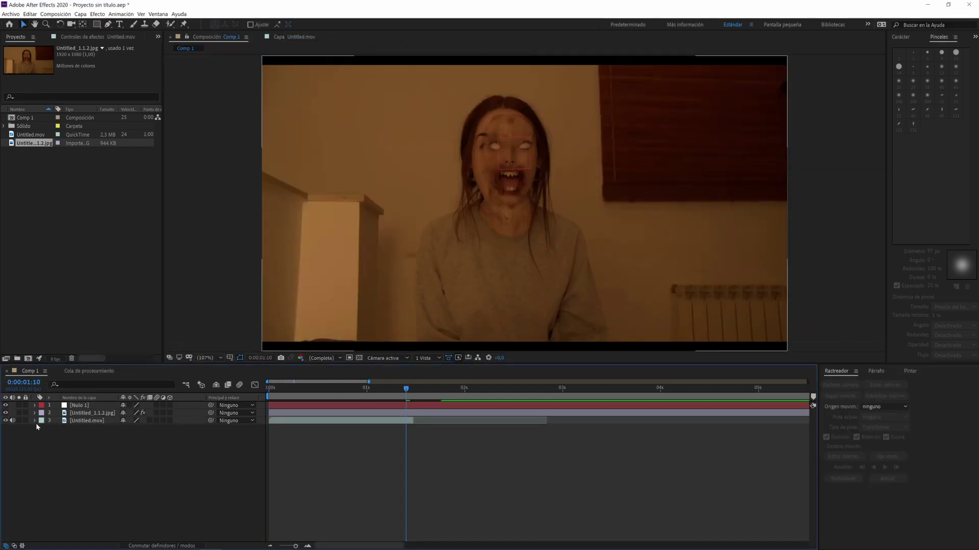
pyautogui.moveTo(405, 392); pyautogui.dragTo(81, 405)
pyautogui.click(128, 411)
pyautogui.press('-')
pyautogui.press('-')
pyautogui.press('-')
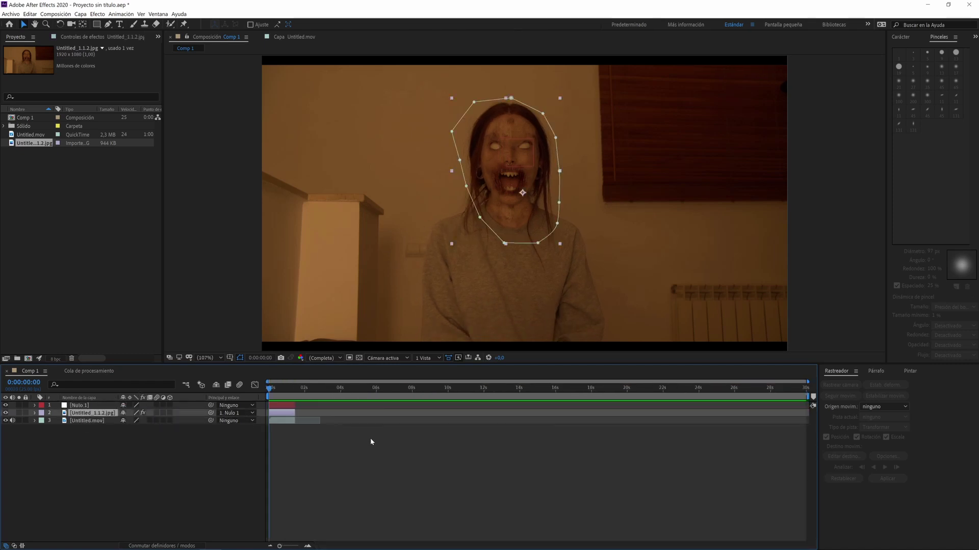
pyautogui.click(288, 392)
pyautogui.moveTo(288, 396)
pyautogui.mouseDown()
pyautogui.moveTo(268, 396)
pyautogui.moveTo(280, 396)
pyautogui.mouseUp()
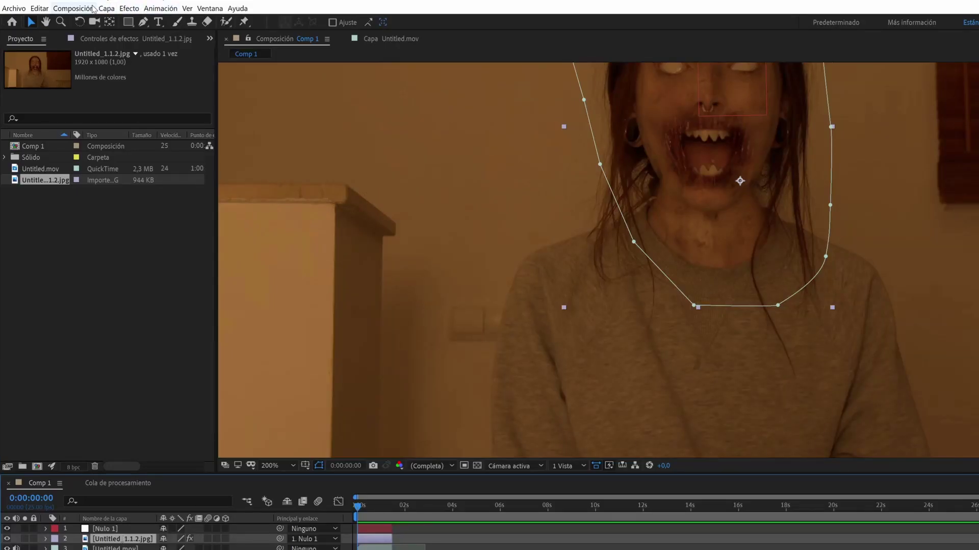
# - Apply the Licuar liquify effect to the face and keyframe its distortion mesh near 1 second
pyautogui.click(129, 8)
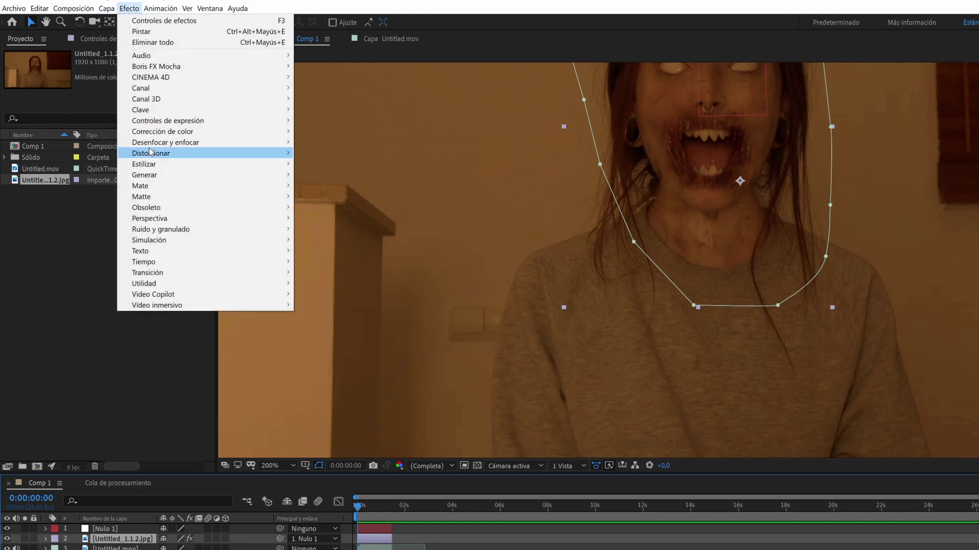
pyautogui.moveTo(153, 153)
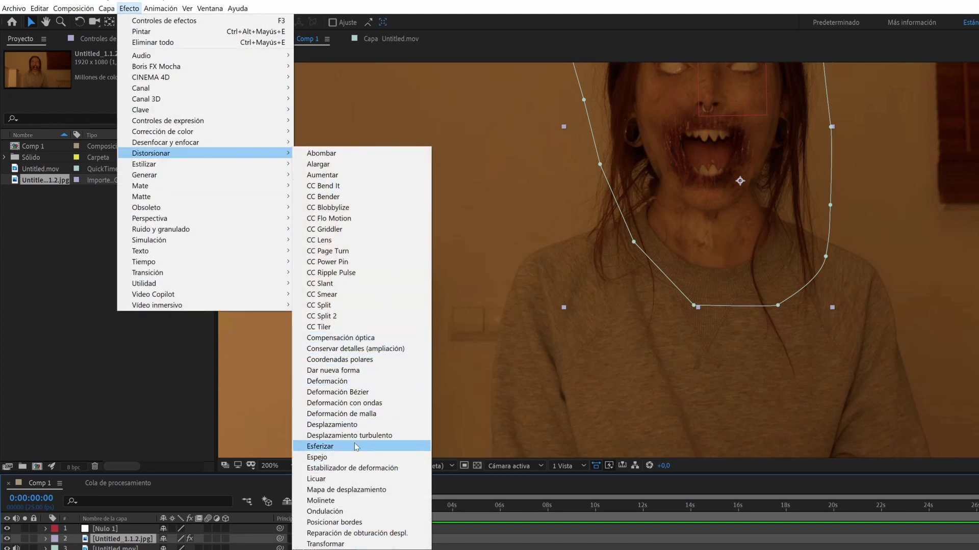
pyautogui.click(316, 479)
pyautogui.click(19, 173)
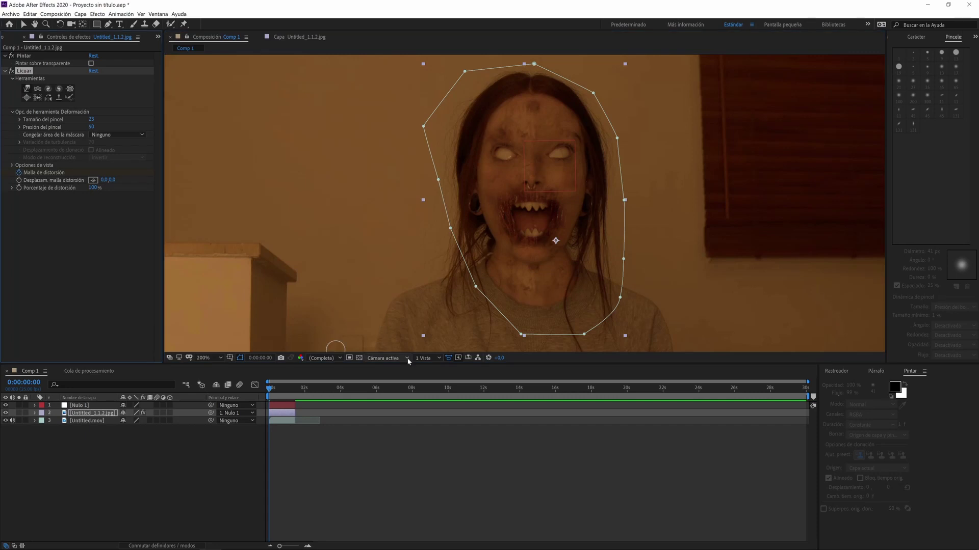
pyautogui.moveTo(270, 391); pyautogui.dragTo(294, 390)
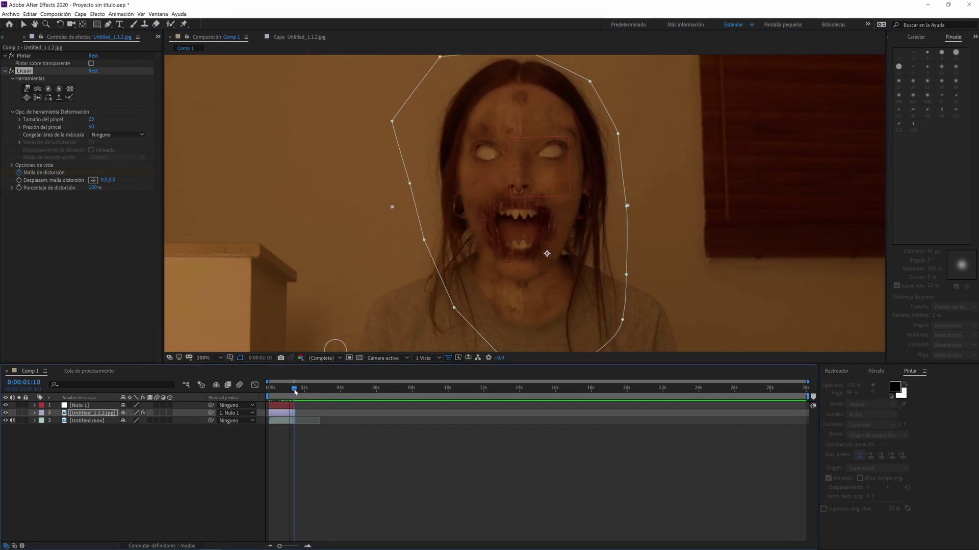
# - Set the viewer to 200%, enlarge the liquify brush to 84, and scrub to review the warp
pyautogui.scroll(-2, 542, 267)
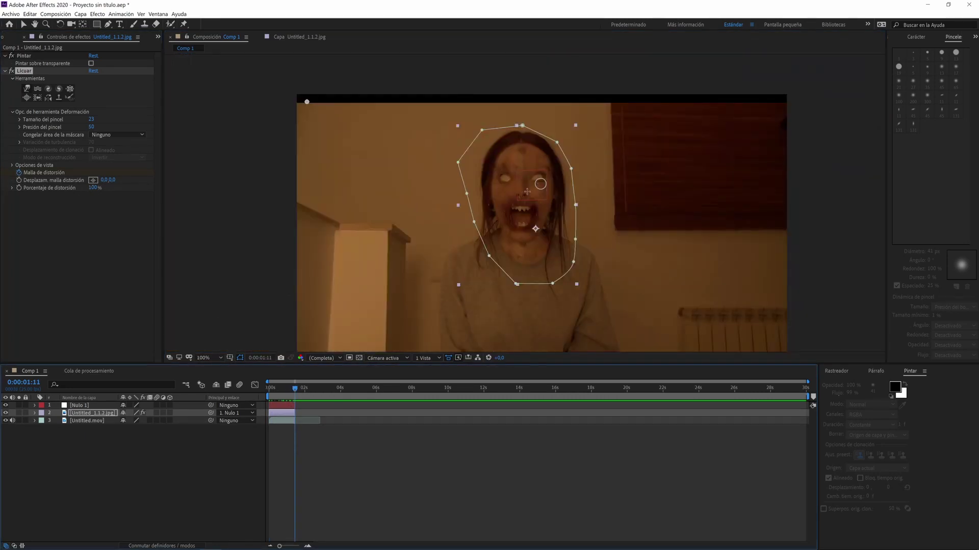
pyautogui.click(204, 358)
pyautogui.click(209, 467)
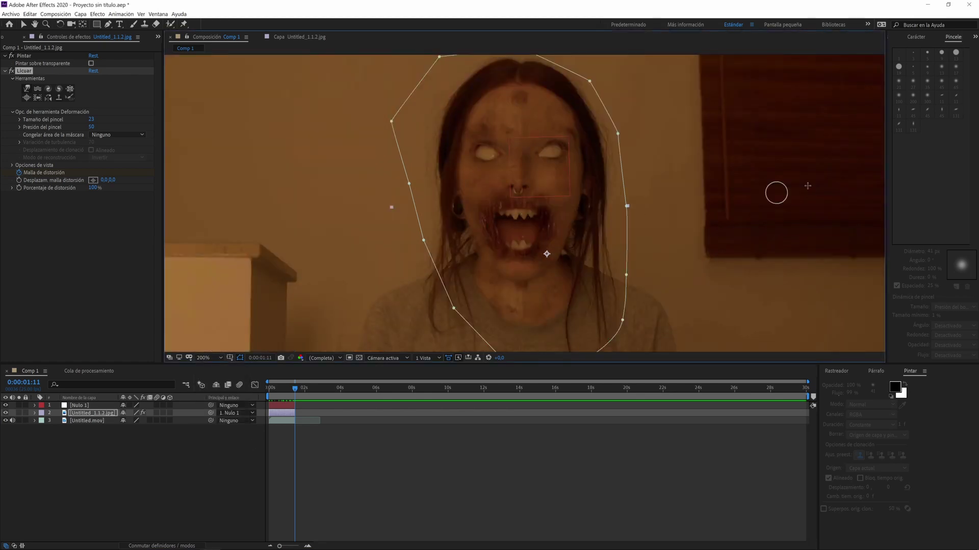
pyautogui.moveTo(91, 120); pyautogui.dragTo(122, 120)
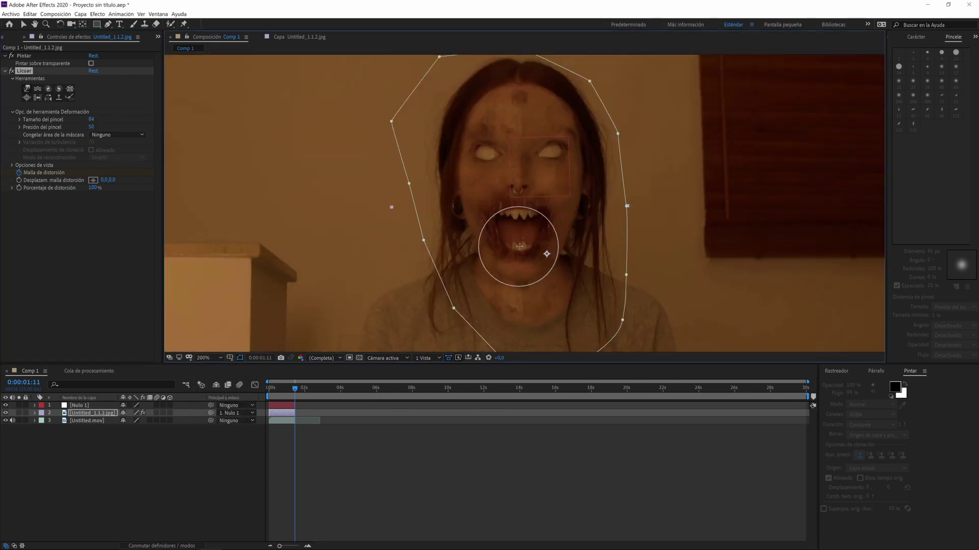
pyautogui.click(295, 388)
pyautogui.moveTo(297, 388); pyautogui.dragTo(298, 388)
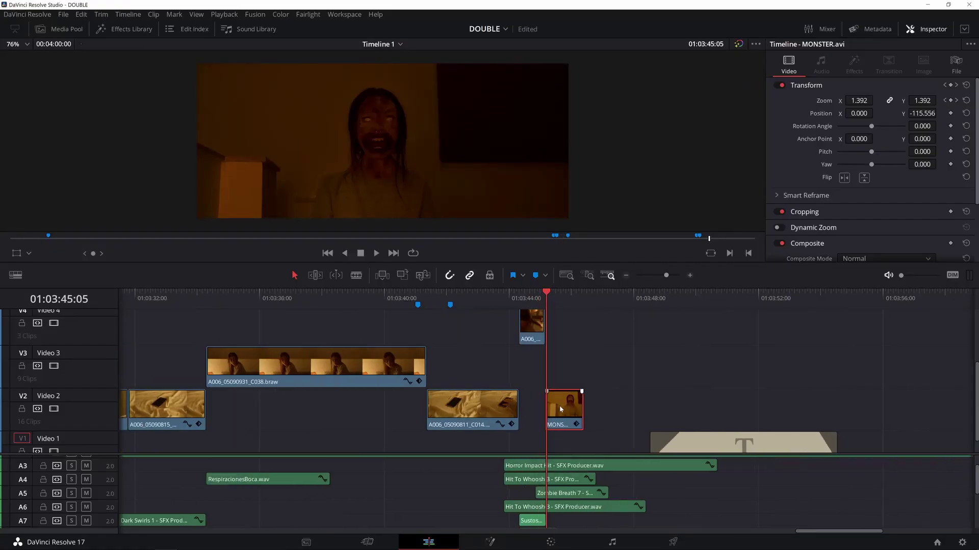
# - Zoom the timeline and scrub MONSTER.avi to watch its zoom grow from 1.392 to 1.641
pyautogui.scroll(2, 559, 405)
pyautogui.scroll(-1, 620, 499)
pyautogui.scroll(1, 620, 499)
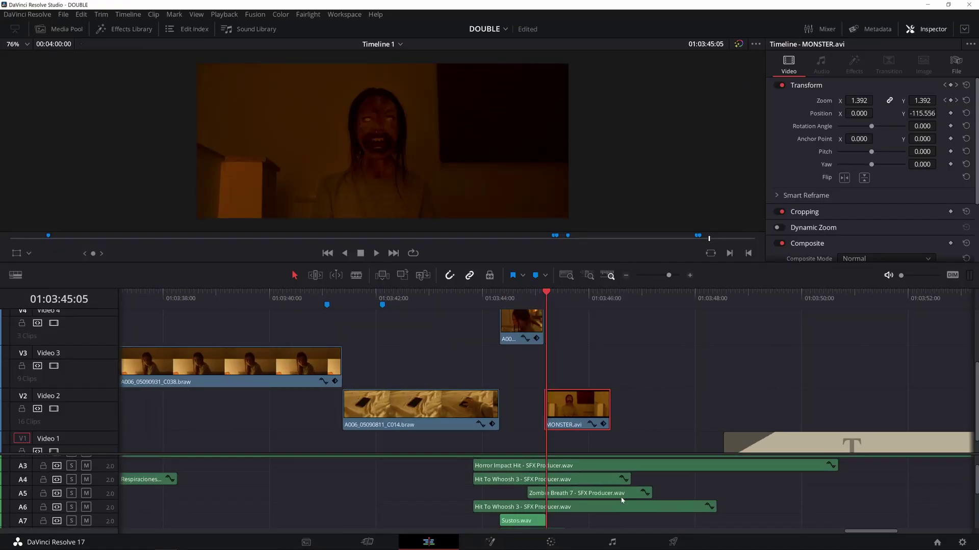
pyautogui.moveTo(548, 296); pyautogui.dragTo(597, 295)
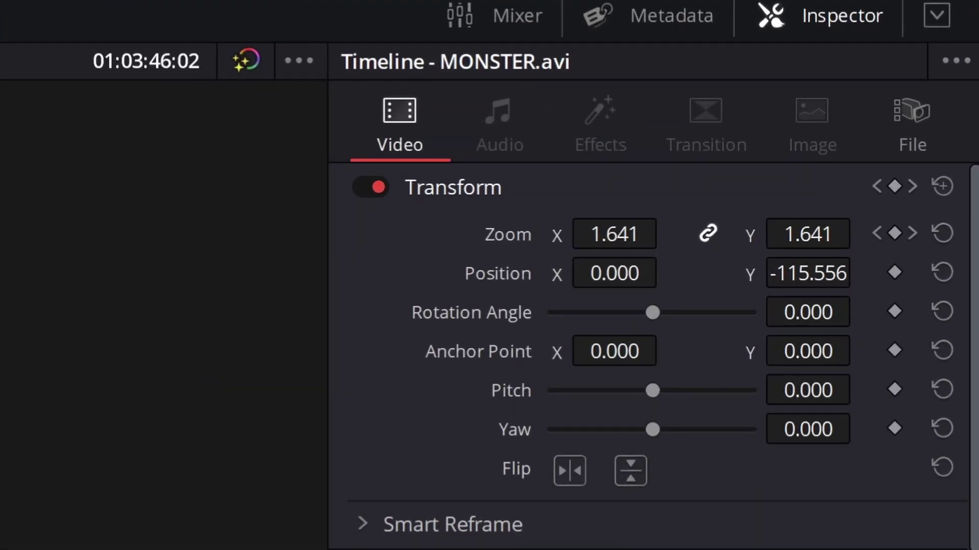